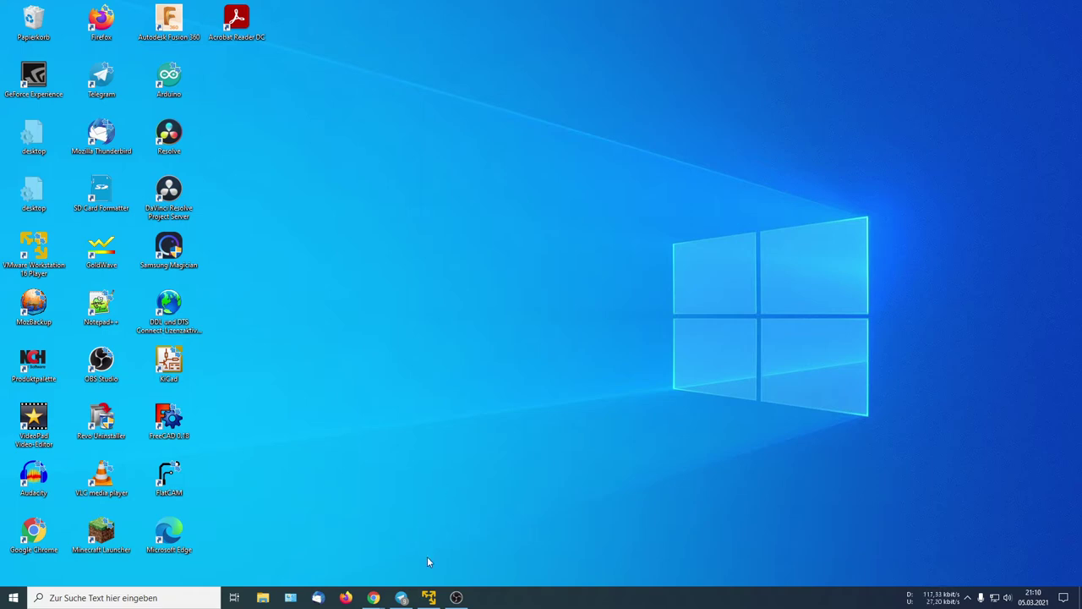
Switch to the Windows 7 virtual machine and open the SAMSUNGBOOT (E:) drive in a file window on the desktop
click(428, 603)
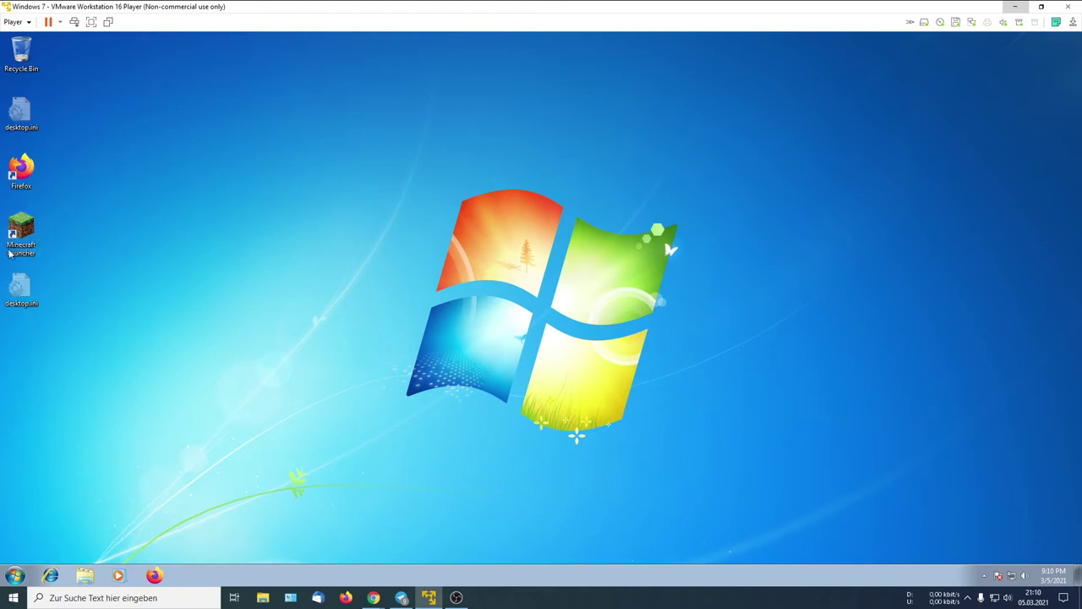
click(227, 356)
click(95, 578)
click(388, 410)
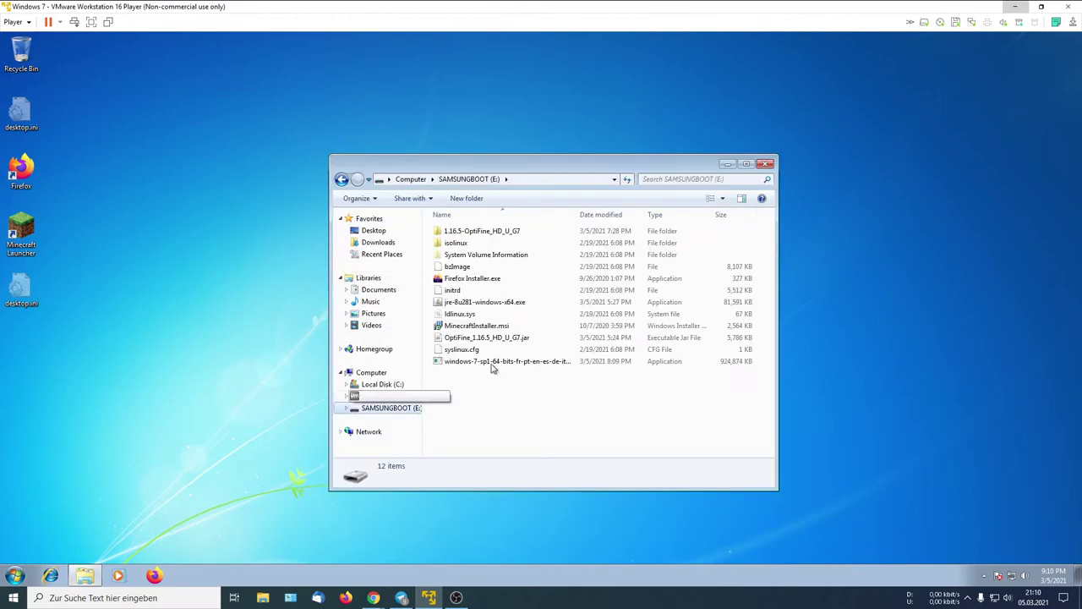
click(744, 164)
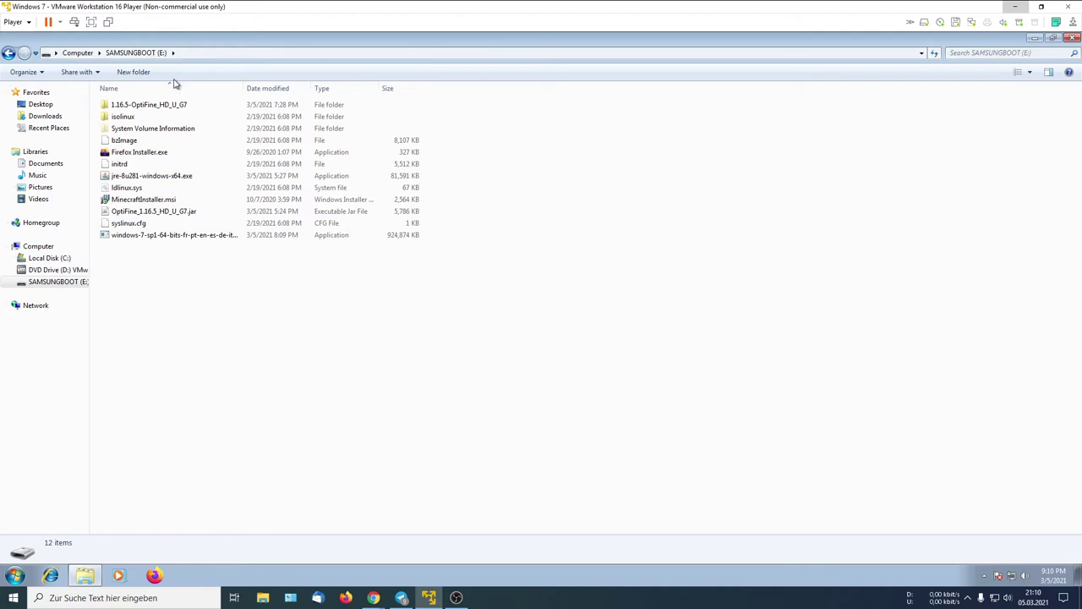
click(1050, 42)
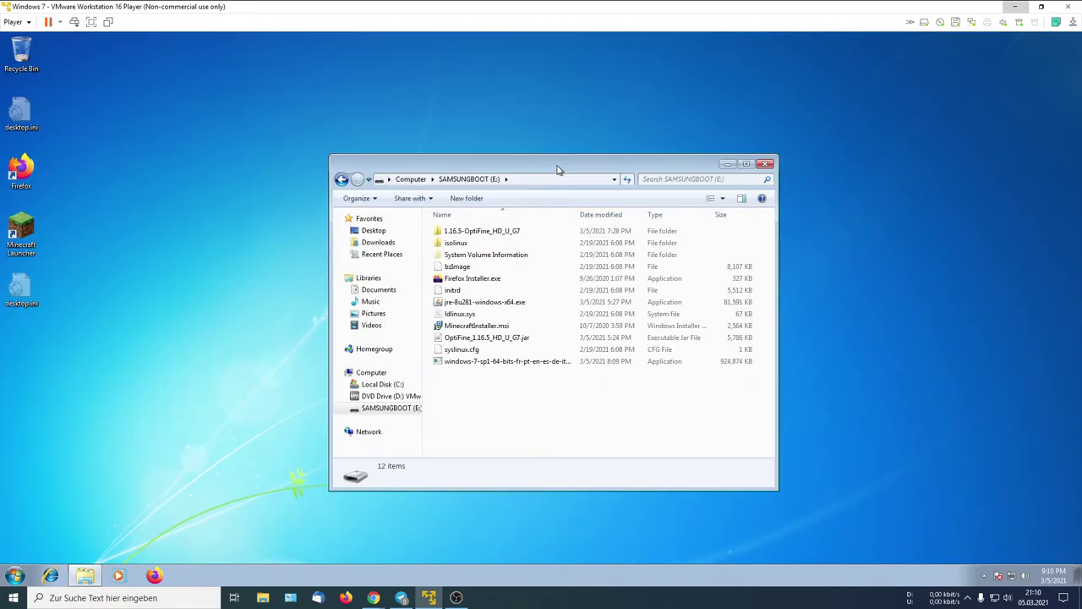
drag(556, 169, 572, 157)
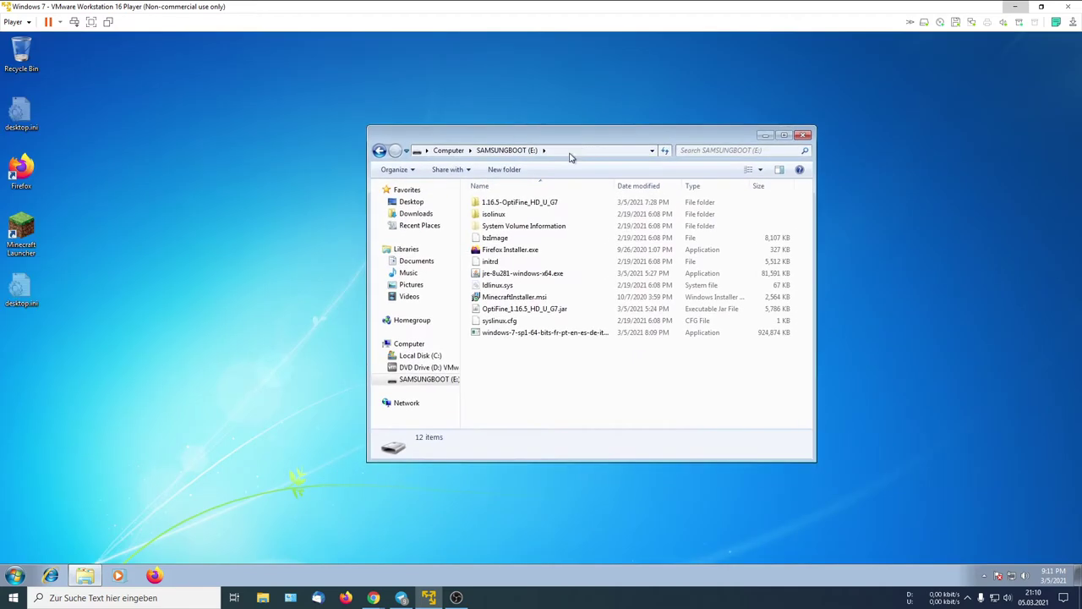
Start the OptiFine_1.16.5_HD_U_G7.jar installer on the USB drive to view it, cancel it and close the file window
click(510, 309)
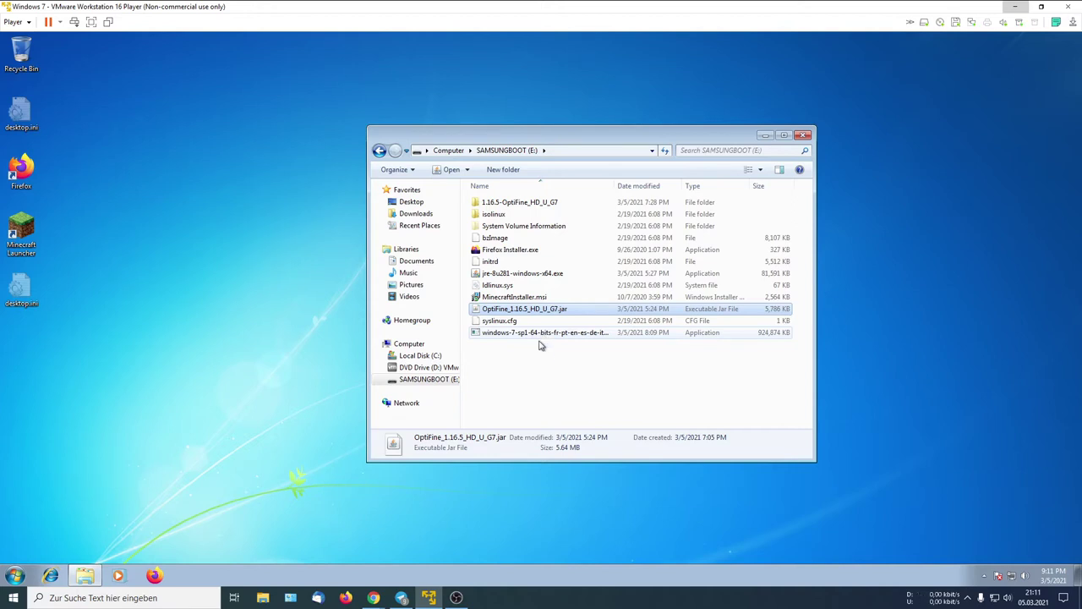
click(545, 383)
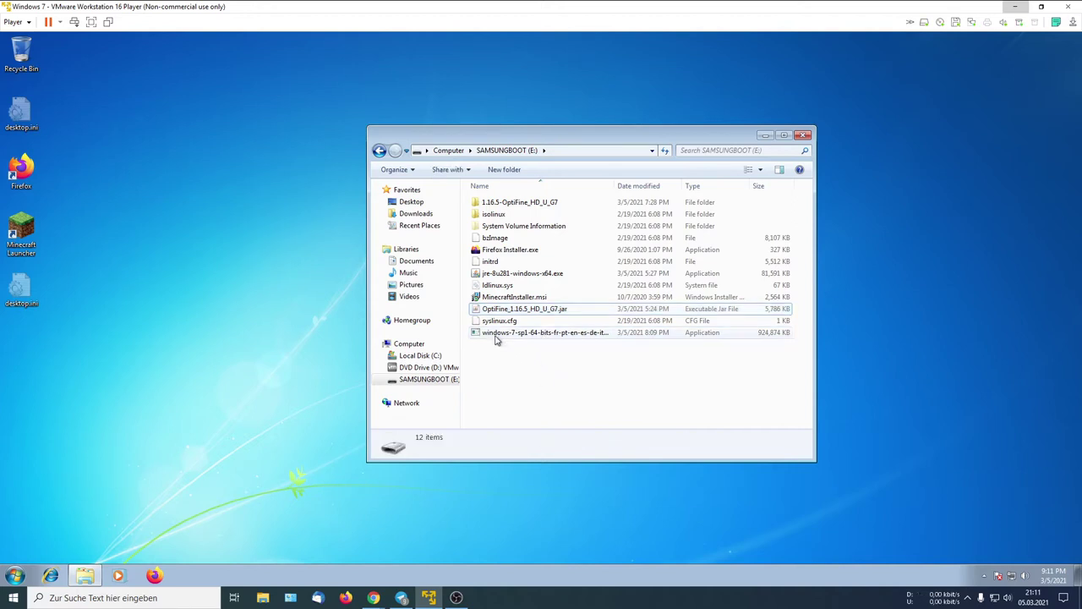
click(511, 278)
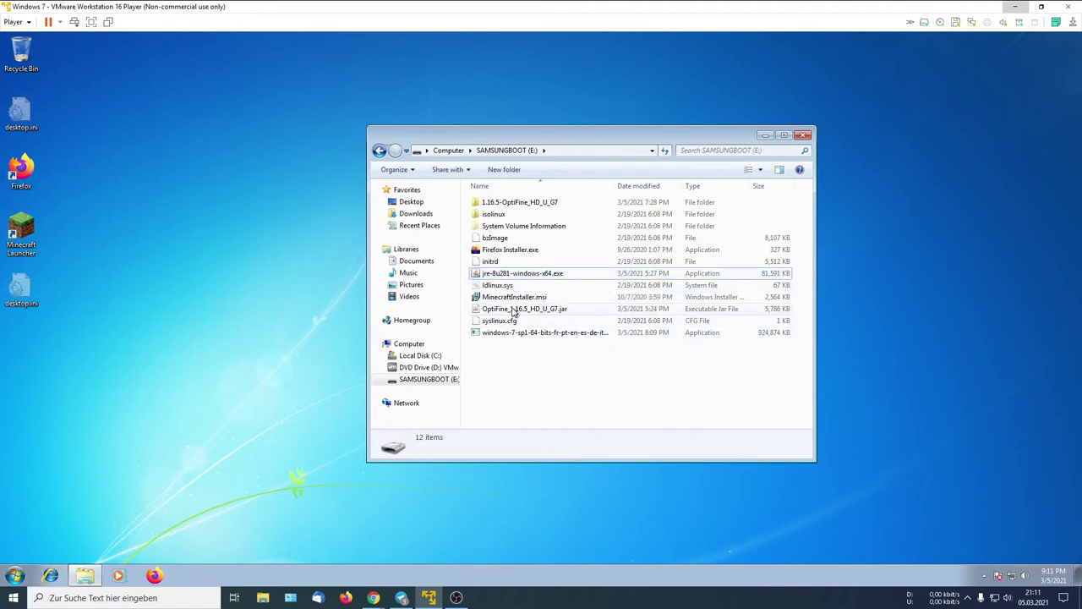
click(511, 309)
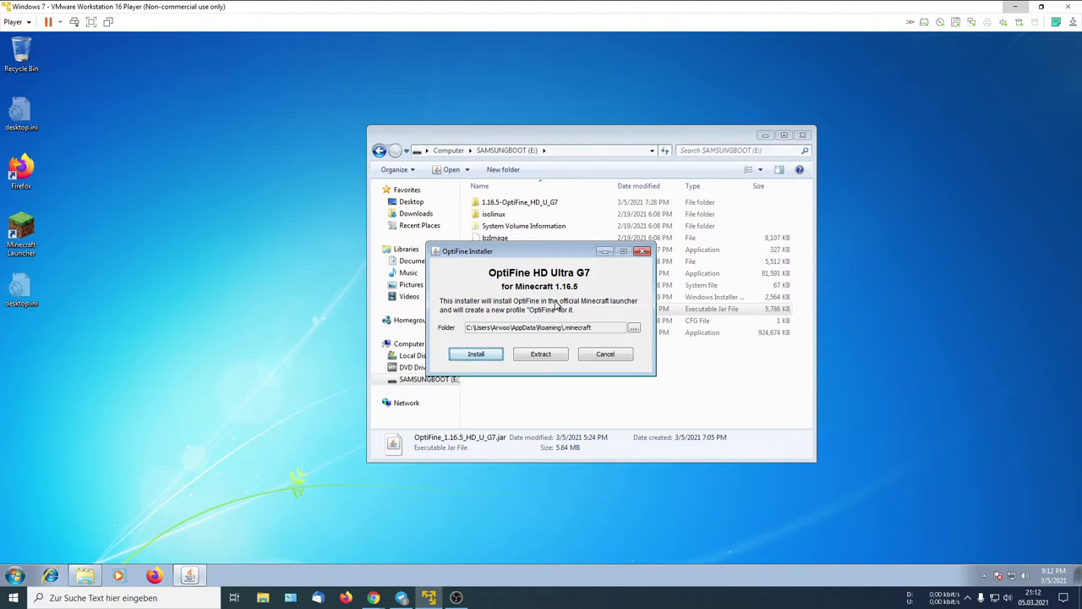
click(596, 360)
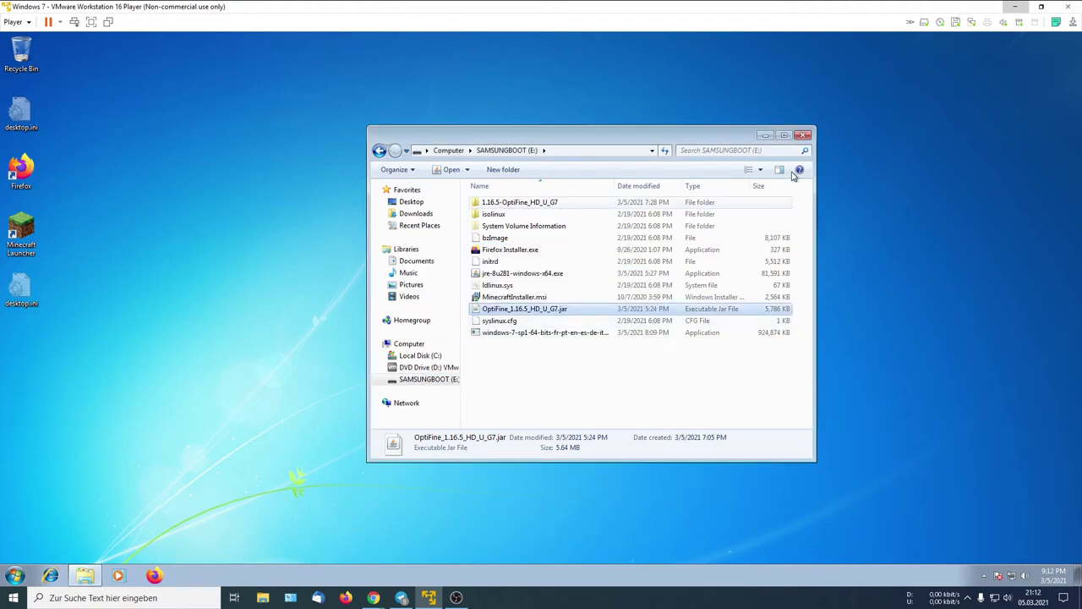
click(805, 135)
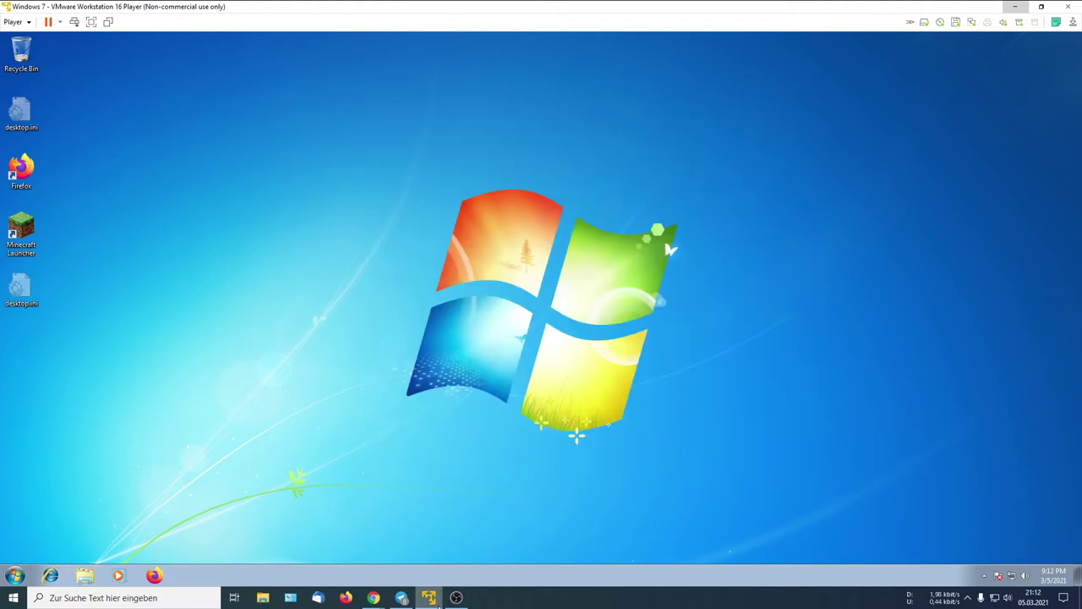
Return to the host desktop and locate jre-8u281-windows-x64 and OptiFine_1.16.5_HD_U_G7 in the Downloads folder
click(434, 601)
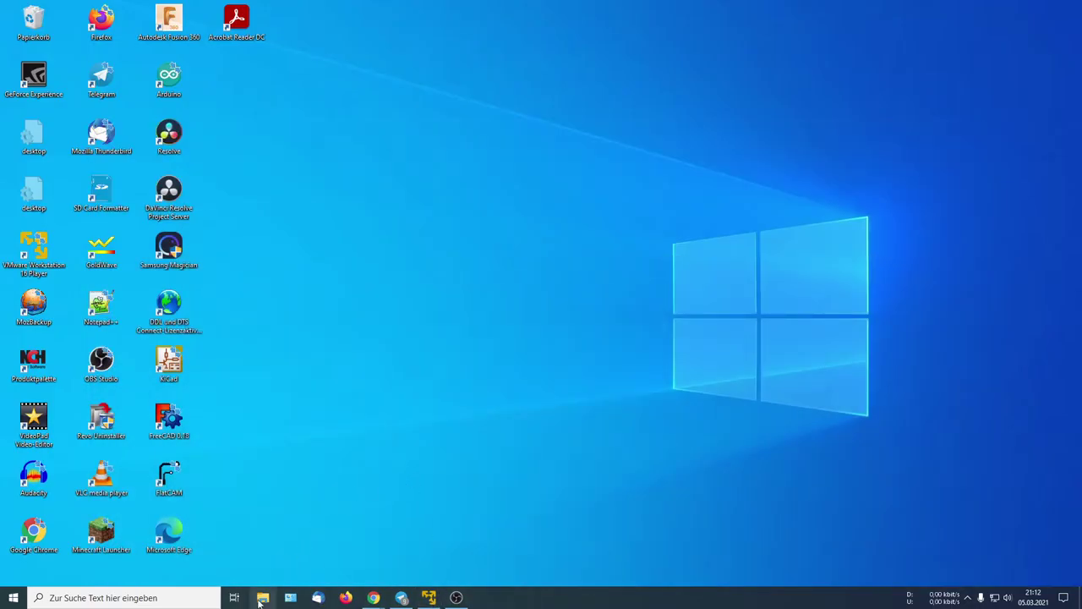
key(super+e)
click(354, 250)
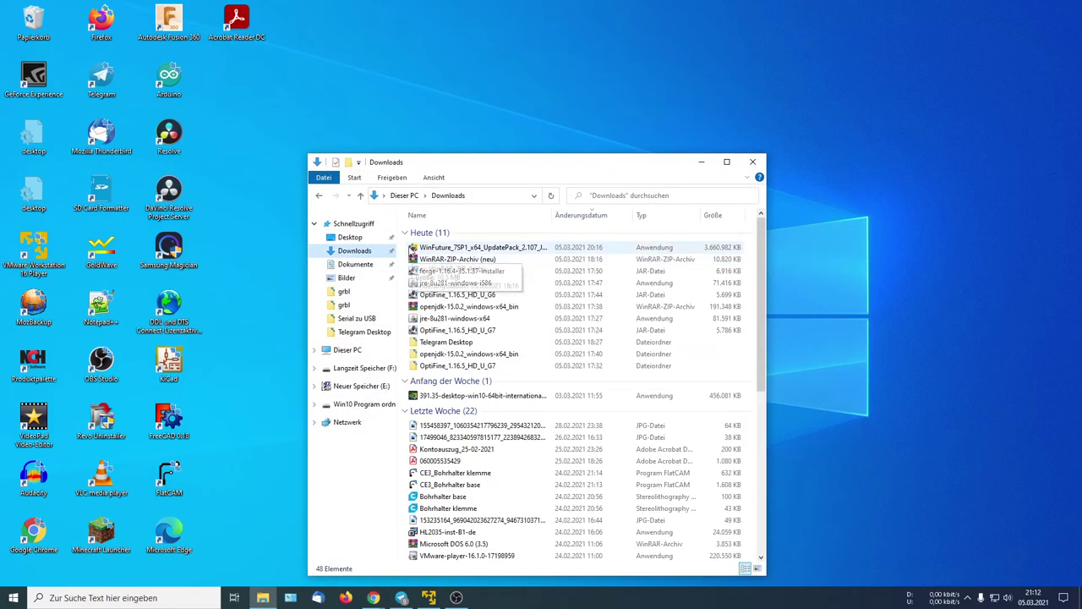
click(464, 283)
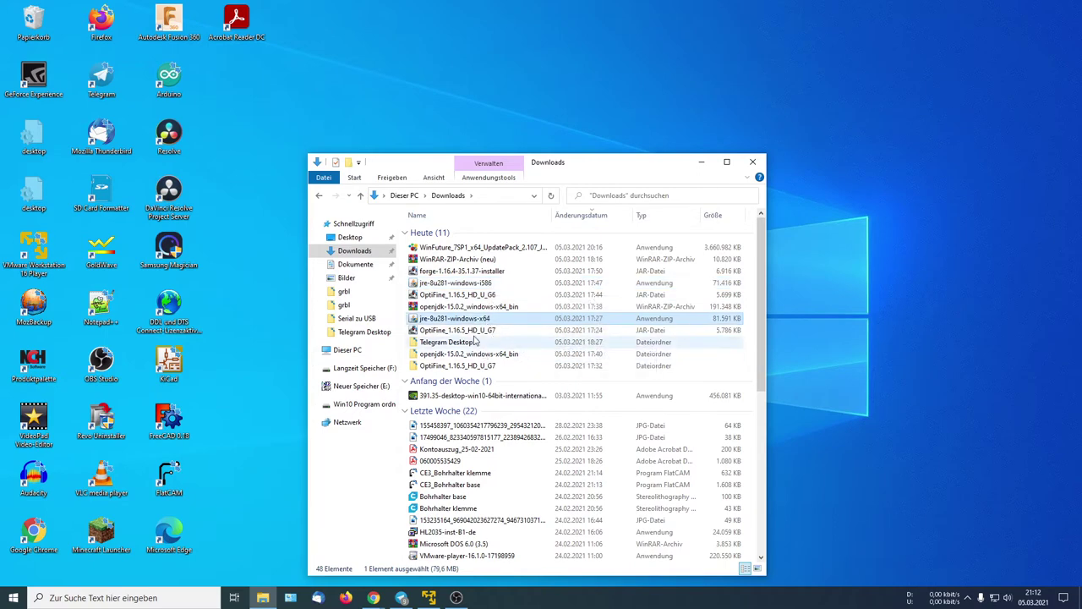
click(476, 333)
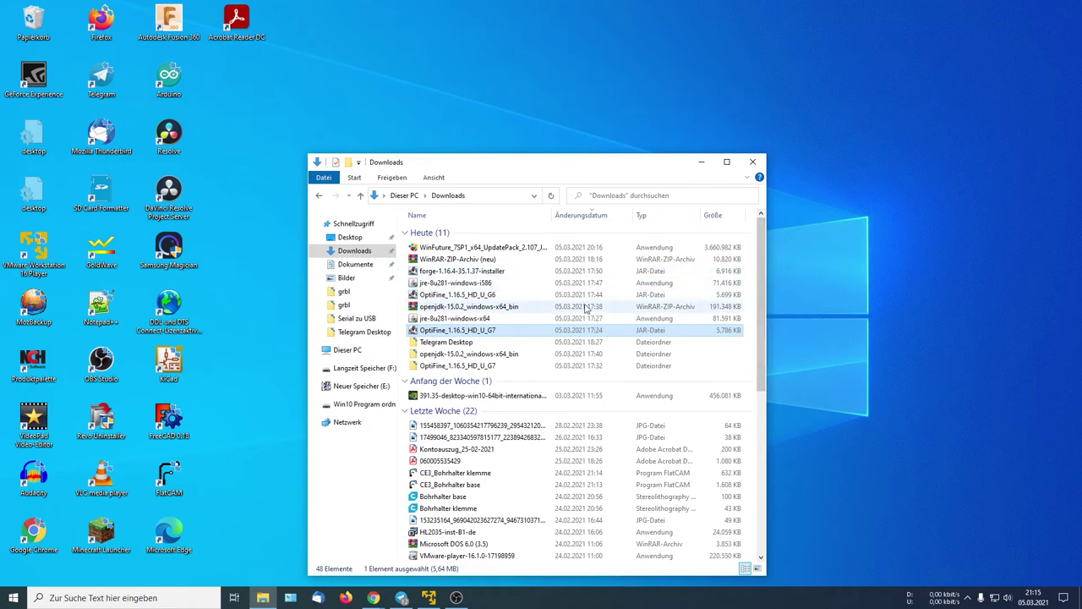
click(471, 319)
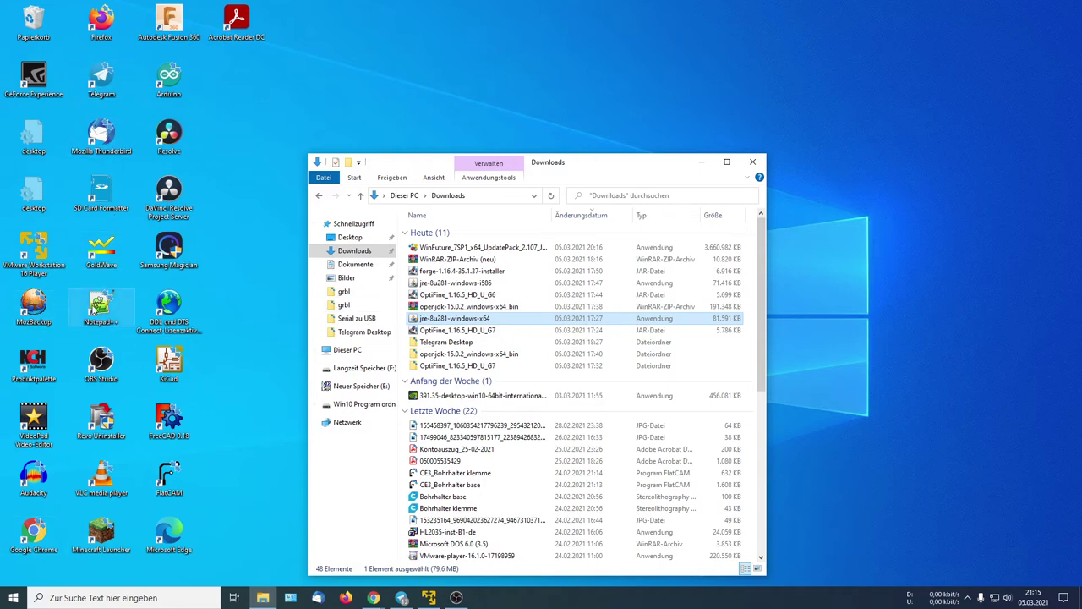
Uninstall Java 8 Update 281 (64-bit) with Revo Uninstaller, without creating a system restore point
click(105, 431)
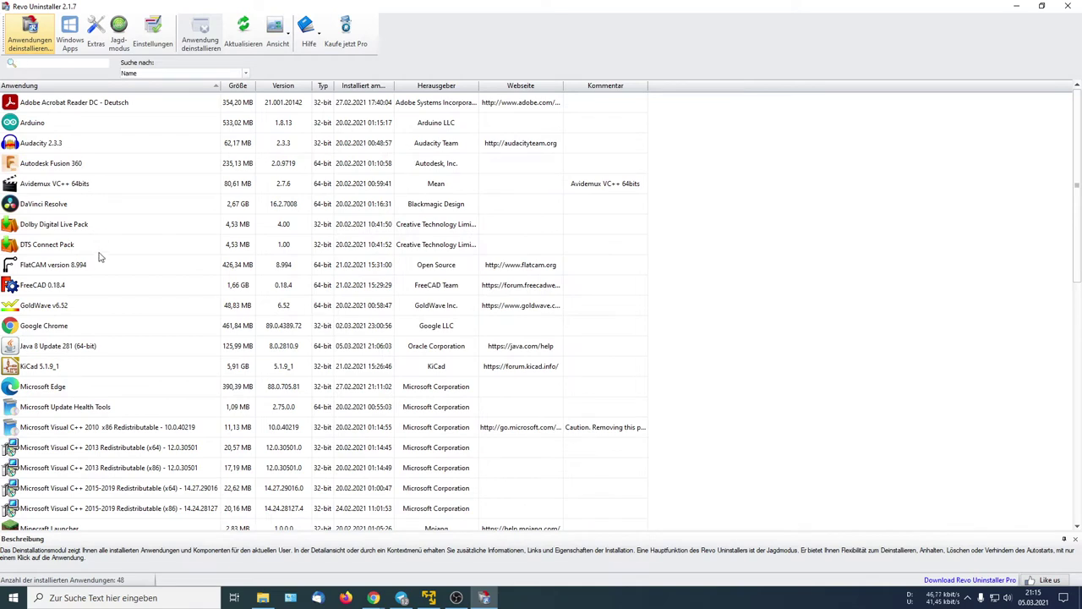
click(64, 389)
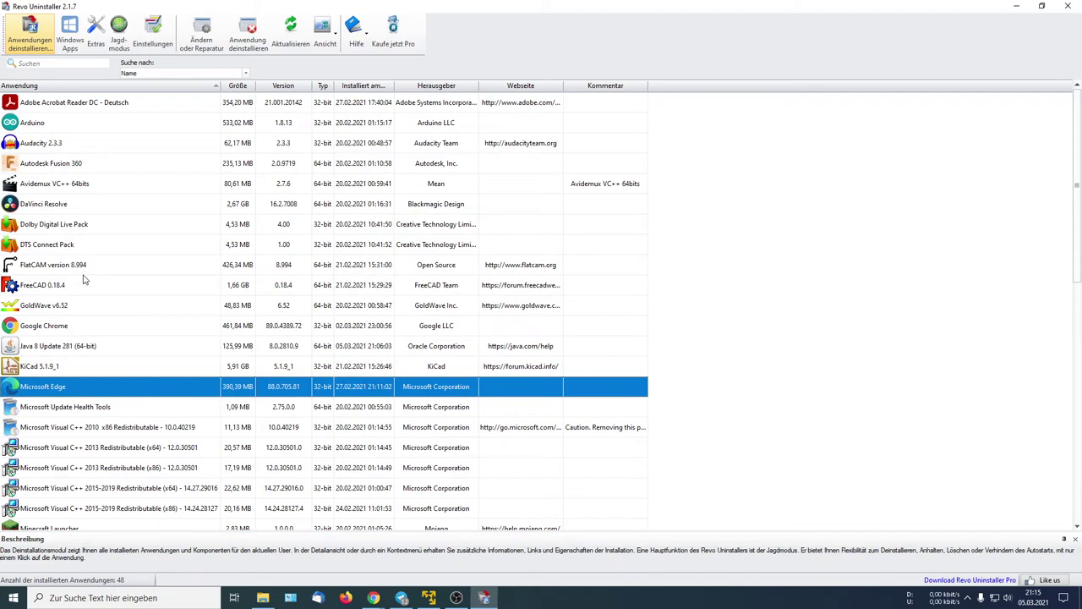
scroll(85, 279, down, 1)
double_click(56, 286)
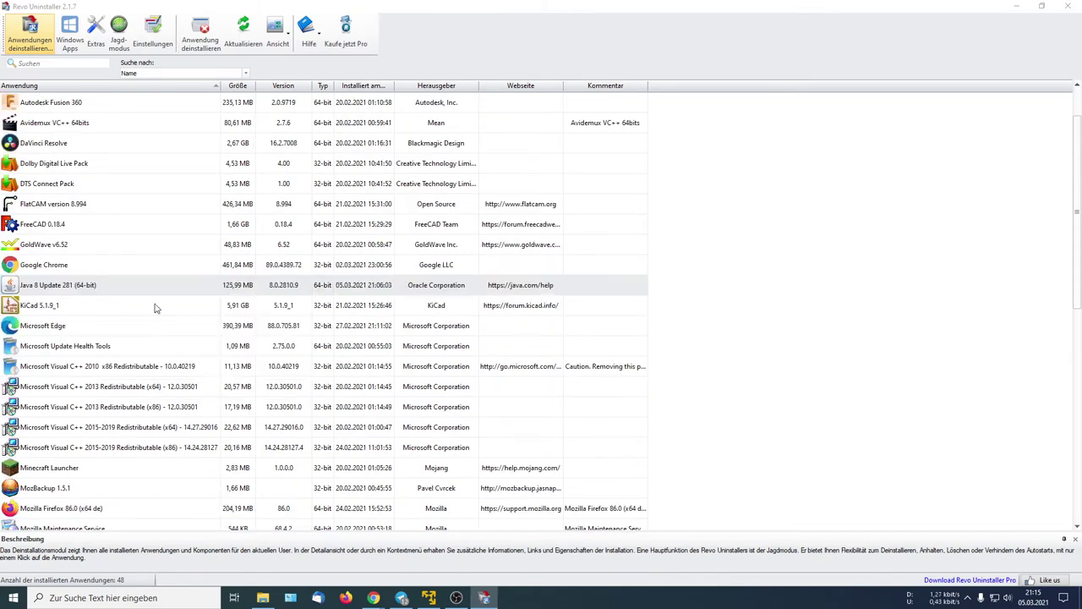
click(438, 368)
click(650, 398)
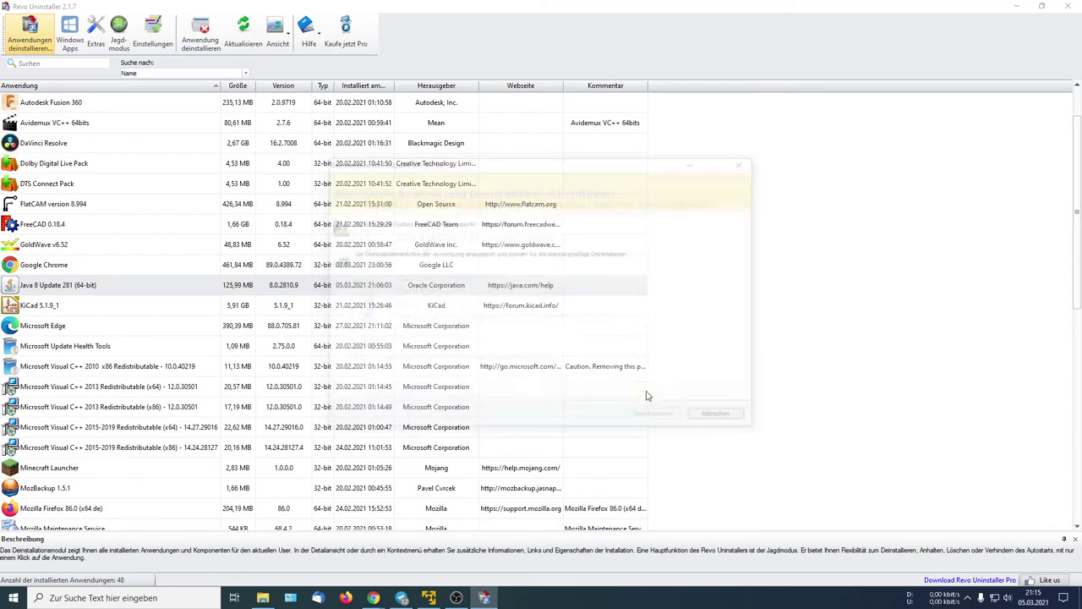
Scan for Java leftovers in Intensiv mode and delete all remaining registry entries
click(518, 319)
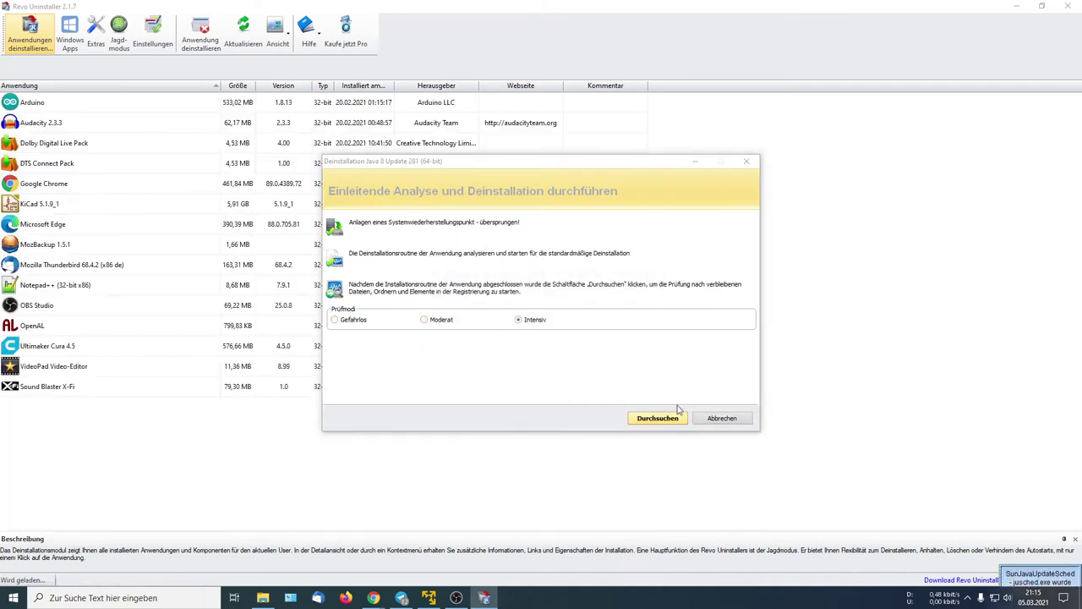
click(672, 417)
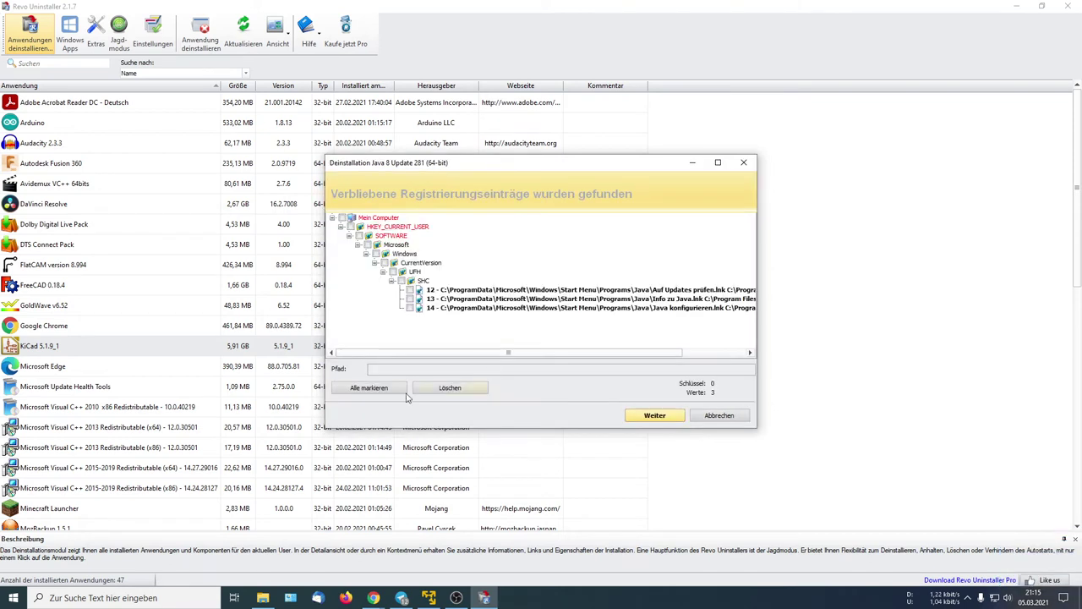
click(374, 390)
click(448, 387)
click(561, 322)
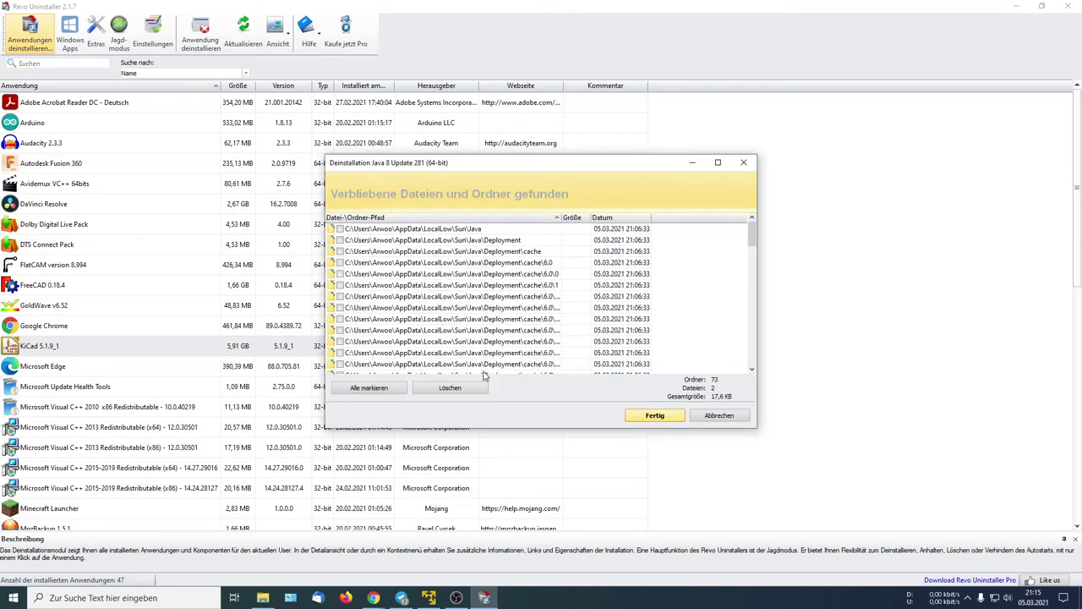
Delete all leftover Java files and folders found by the scan
click(372, 388)
click(450, 389)
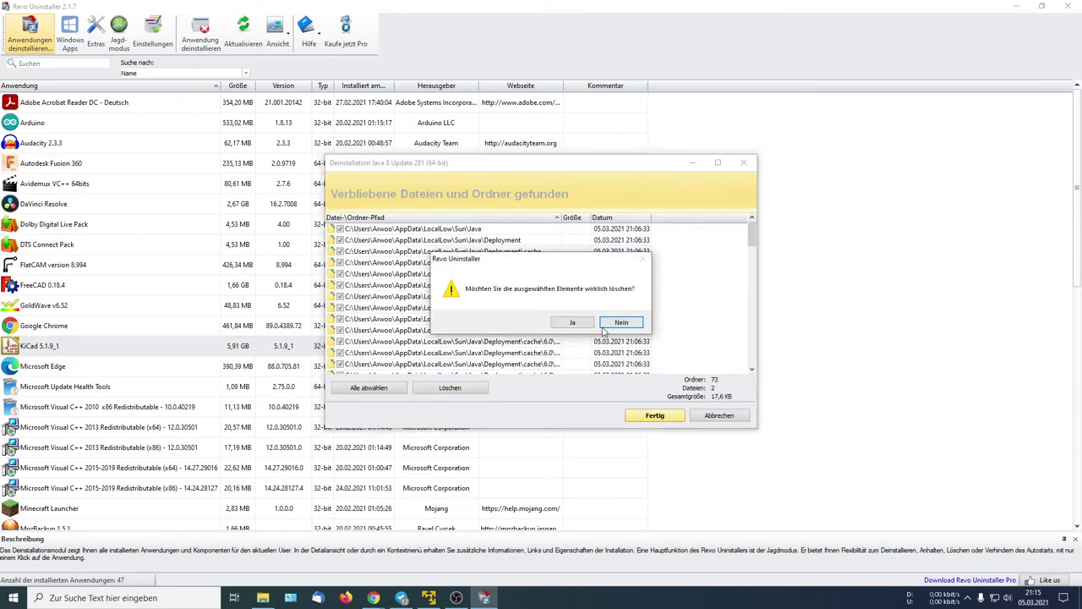
click(573, 322)
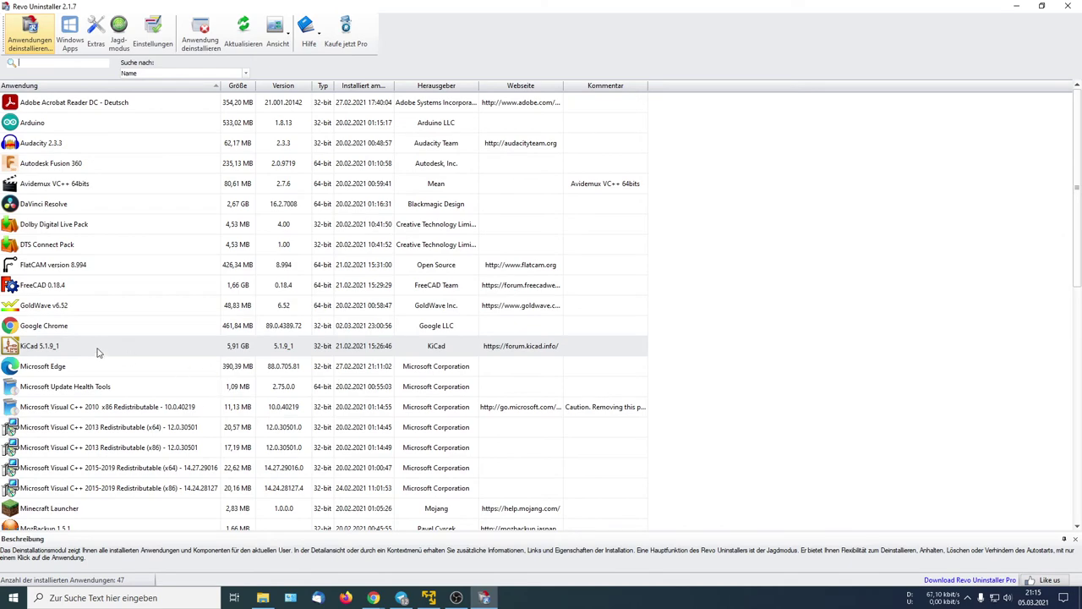
Uninstall Microsoft Edge without a restore point or browser data deletion, and dismiss the feedback page
click(62, 366)
right_click(62, 366)
click(178, 377)
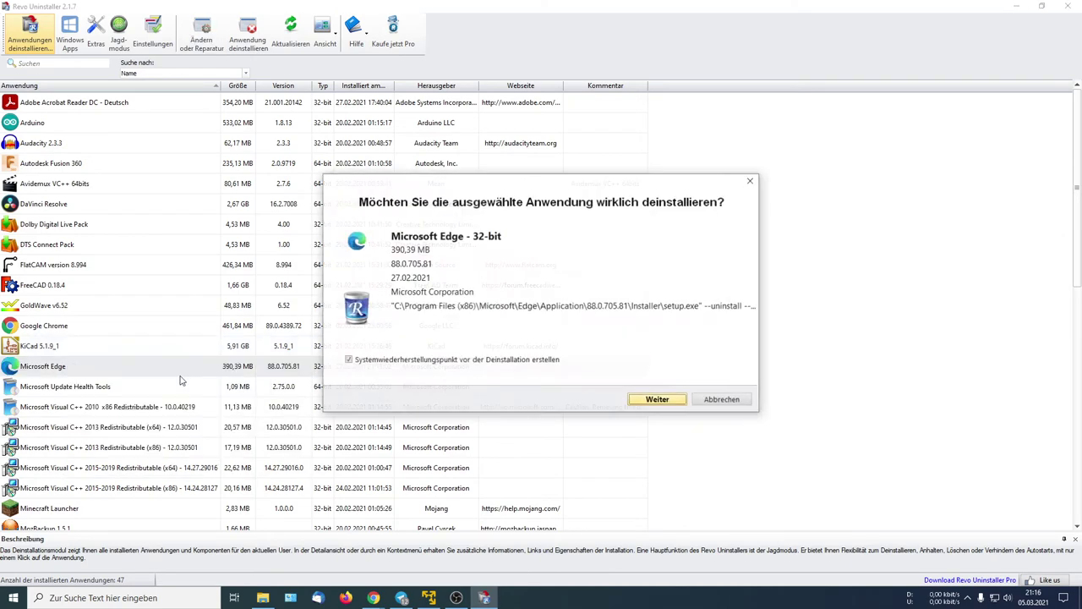
click(359, 362)
click(657, 399)
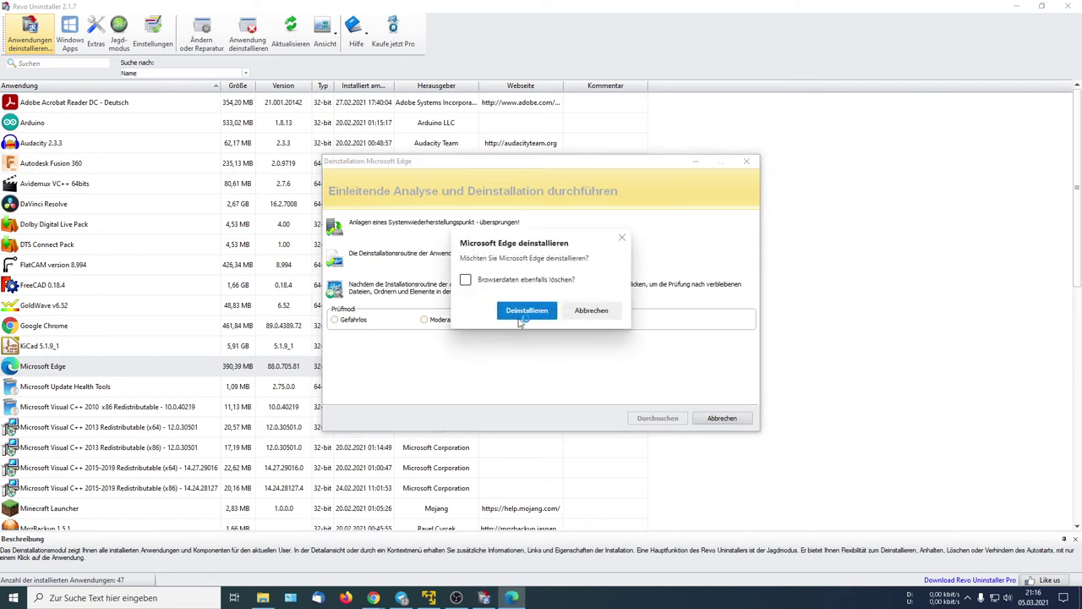
click(537, 313)
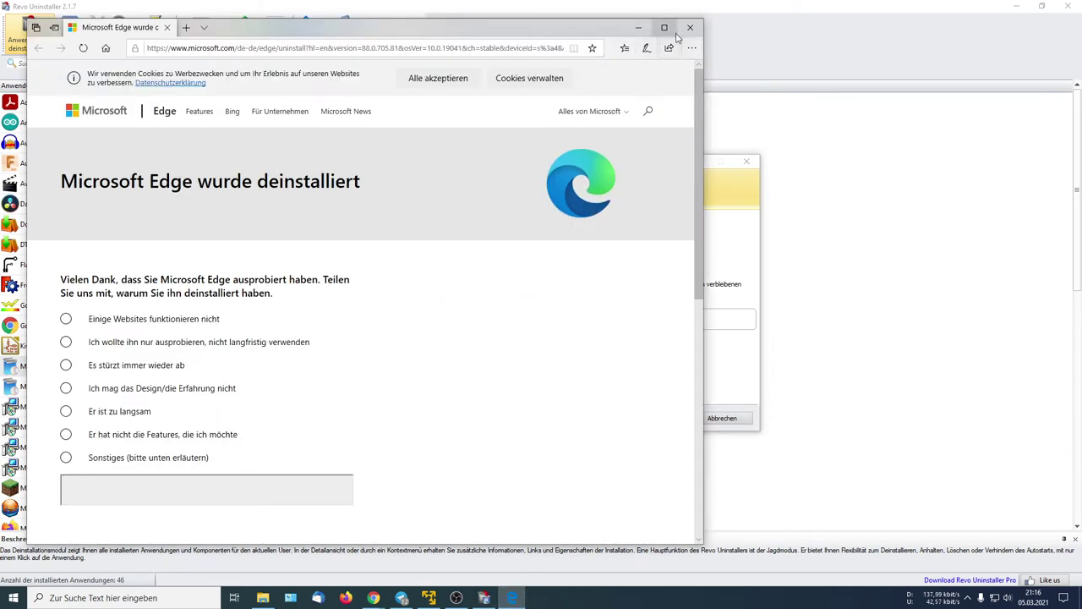
click(690, 27)
Scan for Microsoft Edge leftovers and delete all remaining registry entries
click(656, 418)
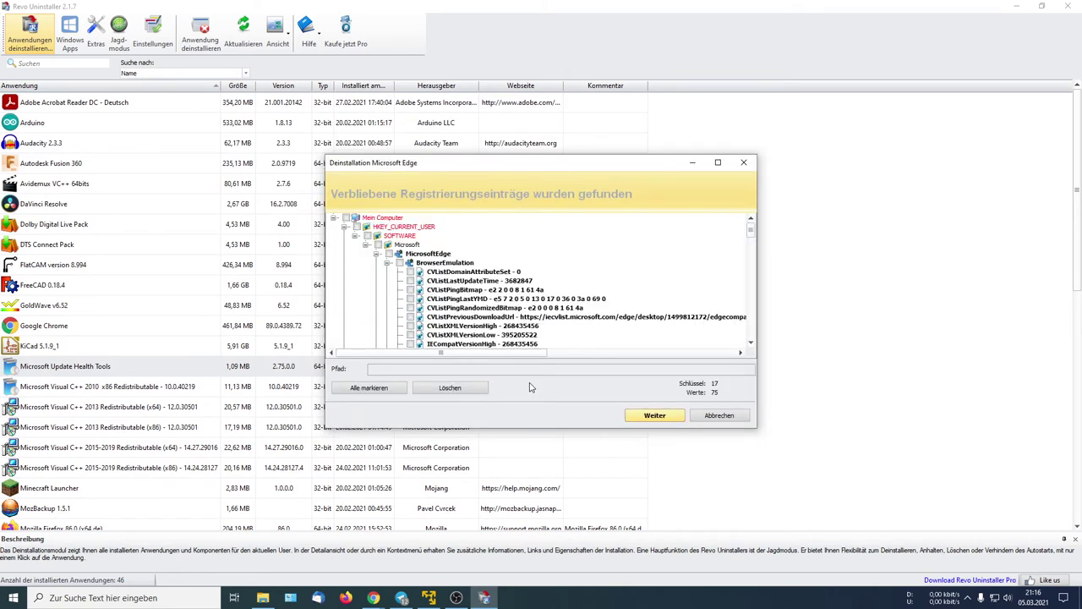
click(369, 387)
click(440, 388)
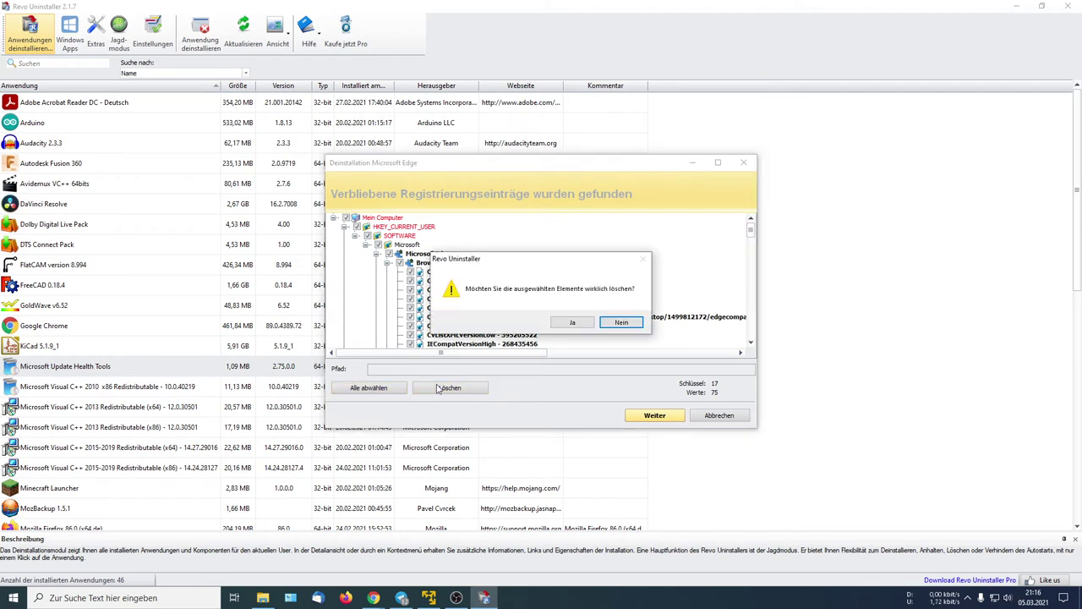
click(558, 324)
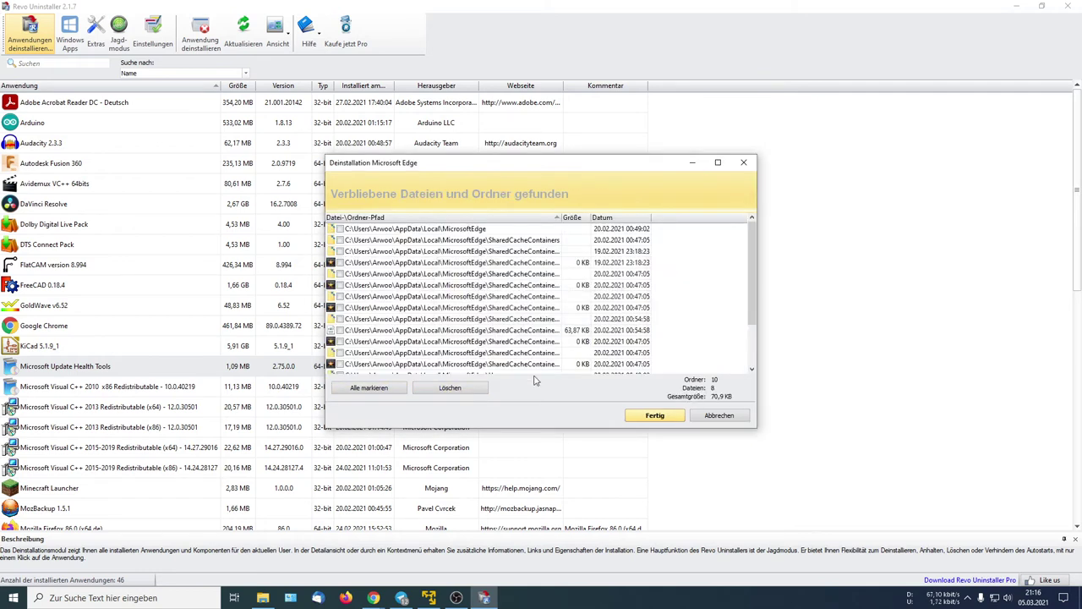
Delete all leftover Microsoft Edge files and folders found by the scan
click(369, 387)
click(450, 388)
click(571, 322)
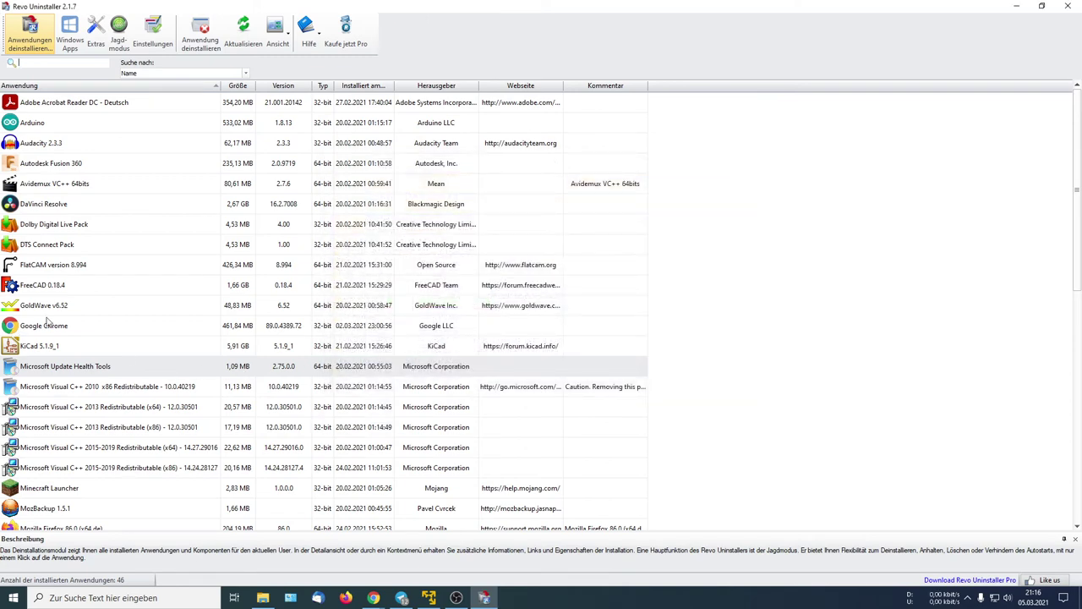
Uninstall the Windows app Ihr Smartphone without creating a system restore point
click(70, 33)
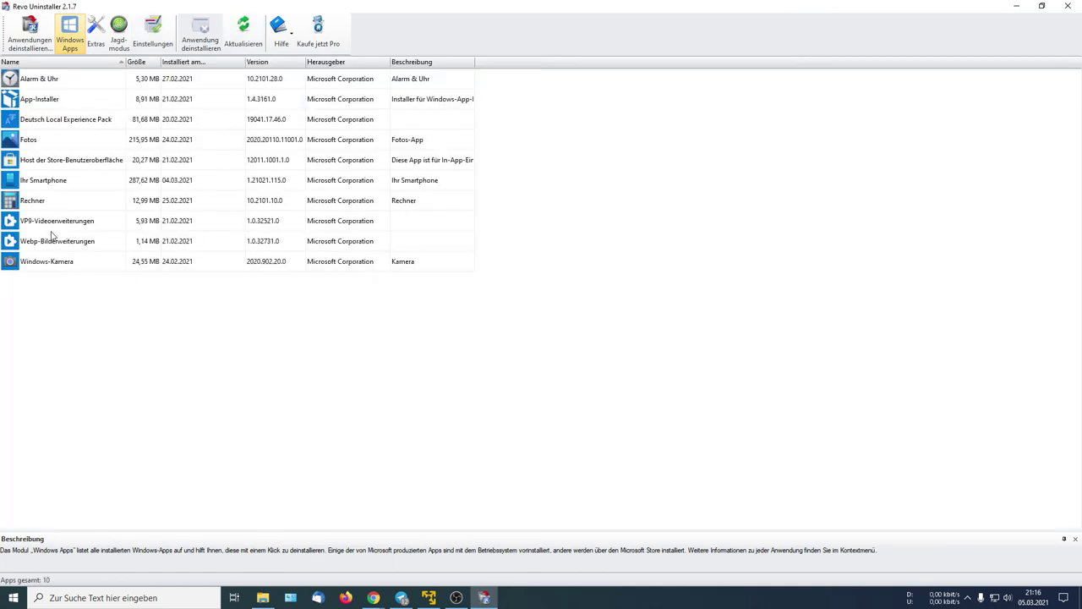
right_click(44, 183)
click(59, 187)
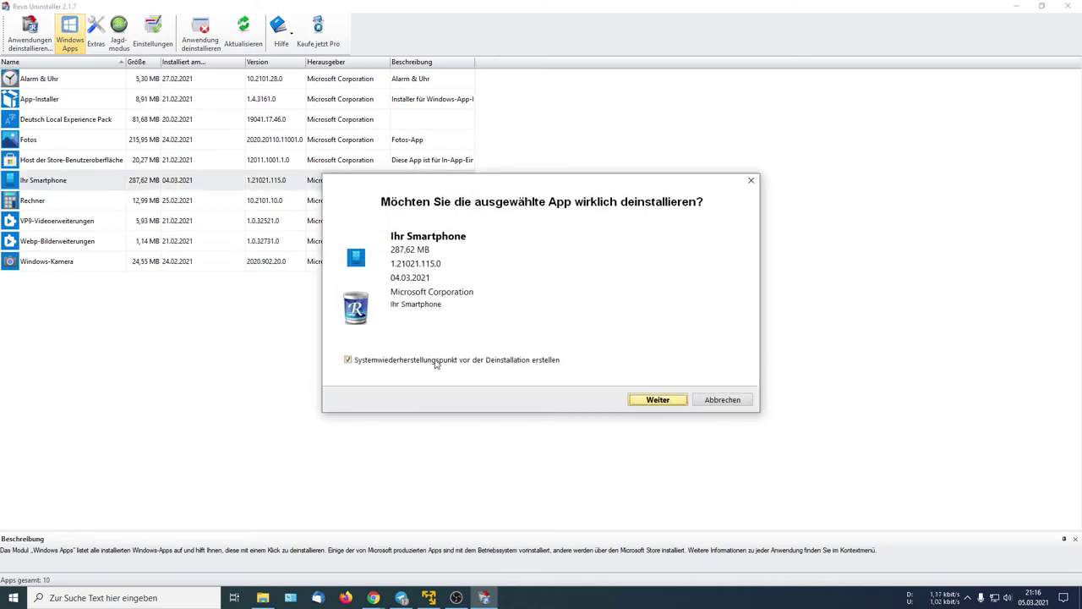
click(437, 364)
click(650, 399)
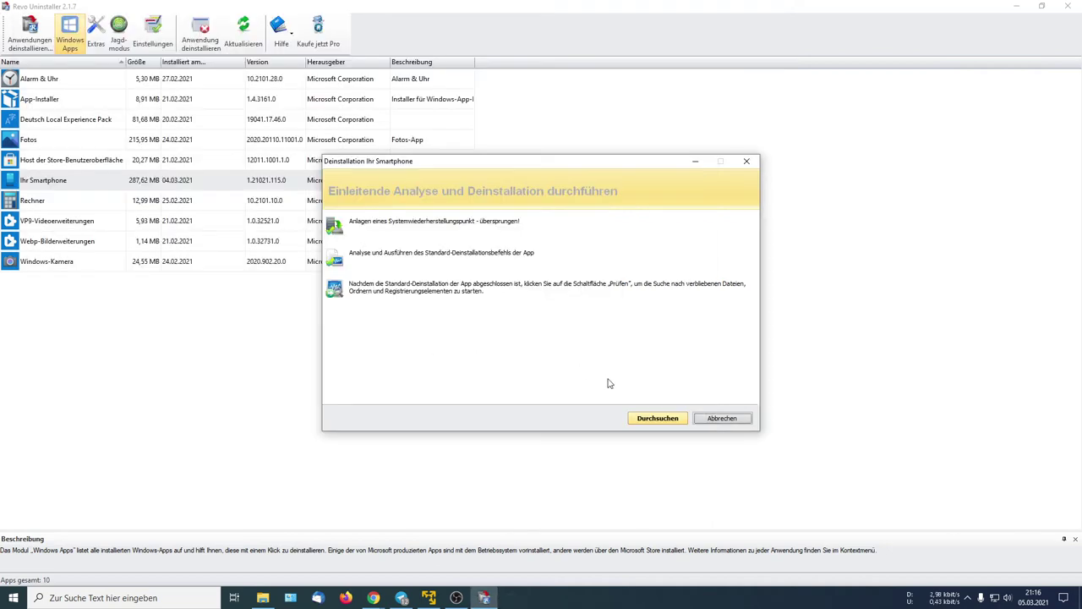
Scan for Ihr Smartphone leftovers and delete all remaining registry entries found
click(658, 419)
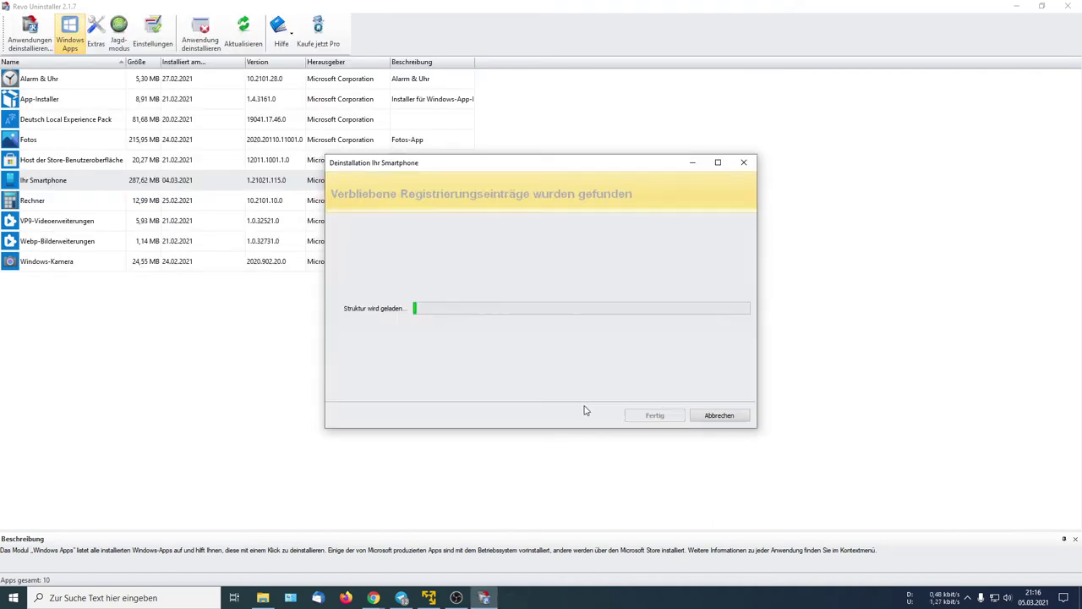
click(391, 388)
click(433, 388)
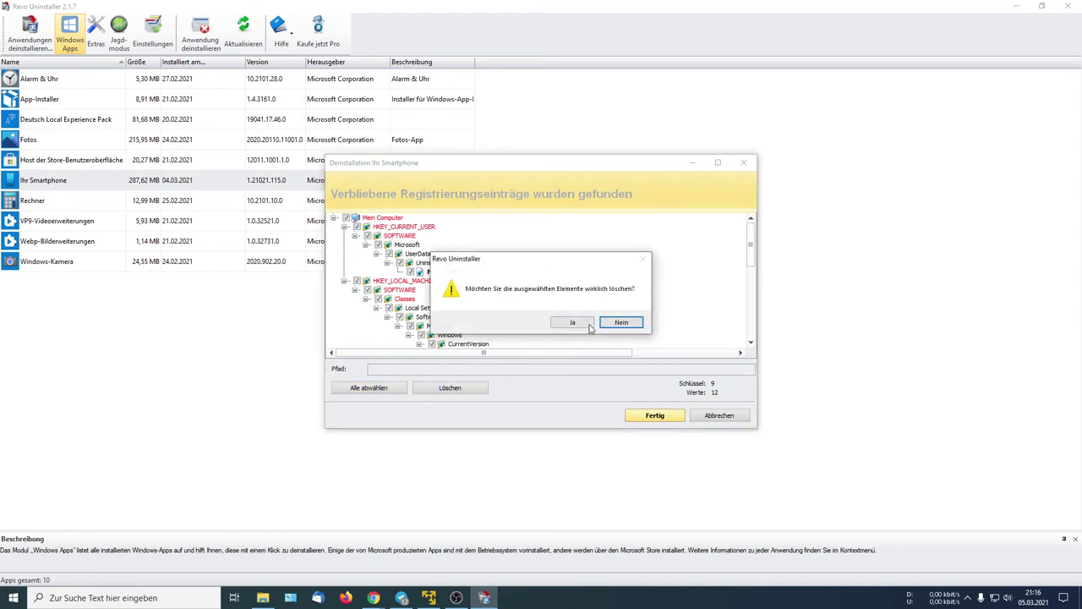
click(593, 329)
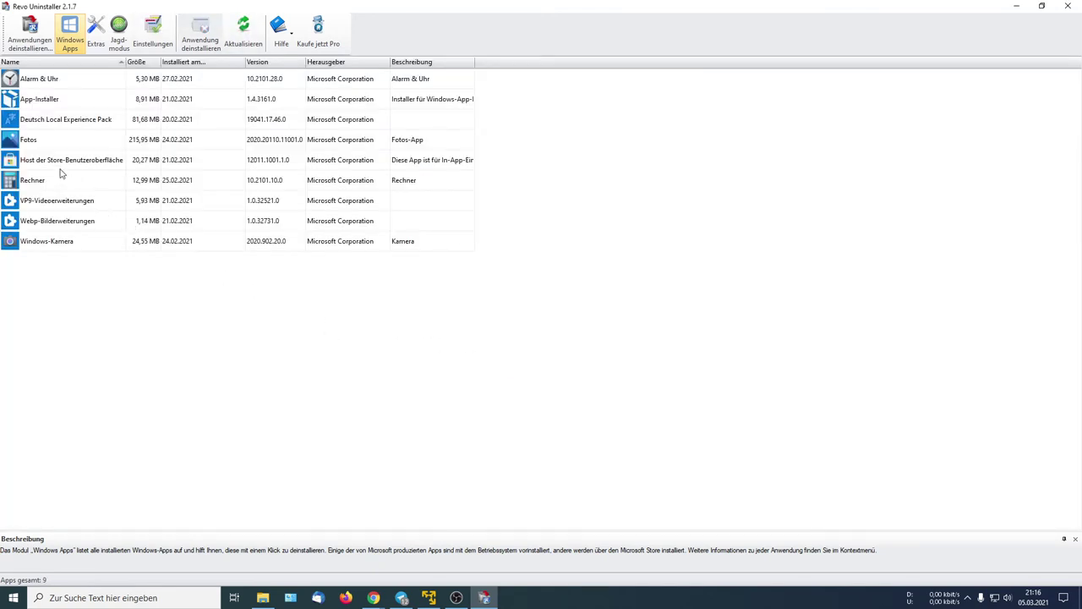
Close Revo Uninstaller and select the OptiFine_1.16.5_HD_U_G7 JAR file in the Downloads folder
click(39, 121)
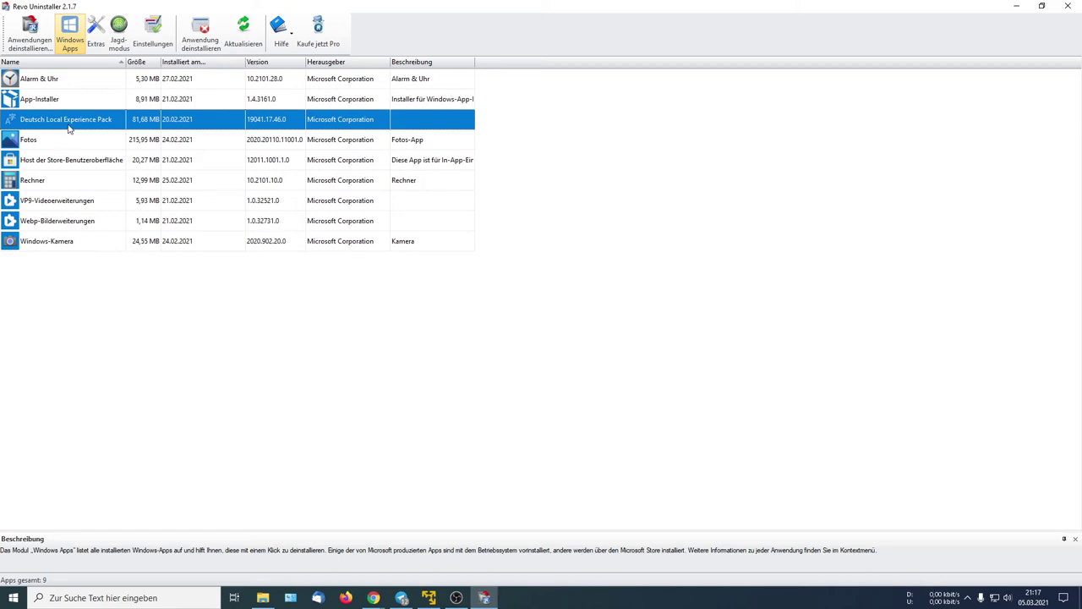
click(376, 376)
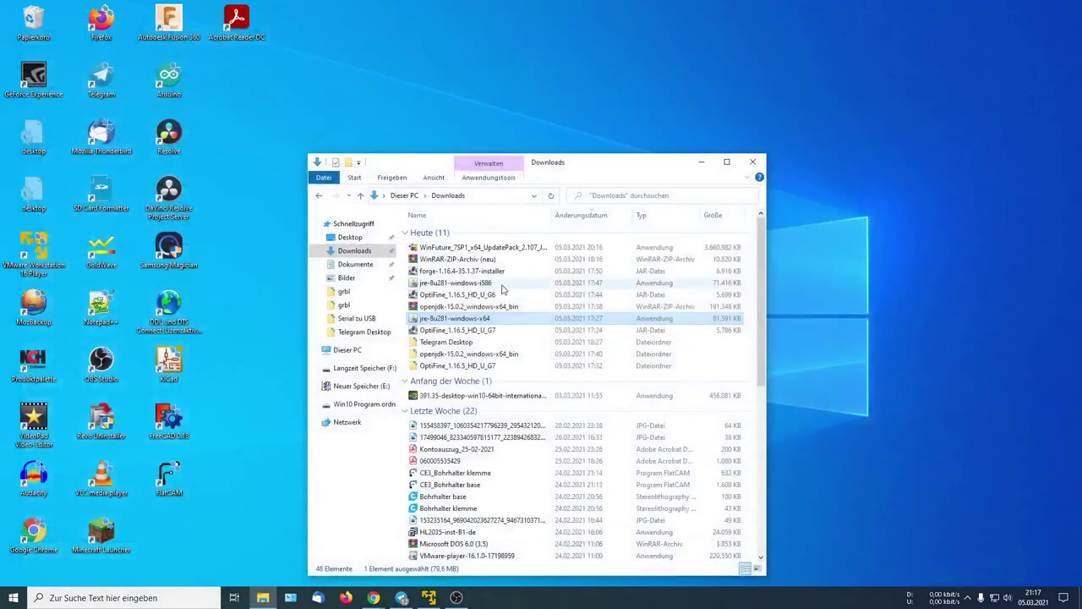
click(1068, 6)
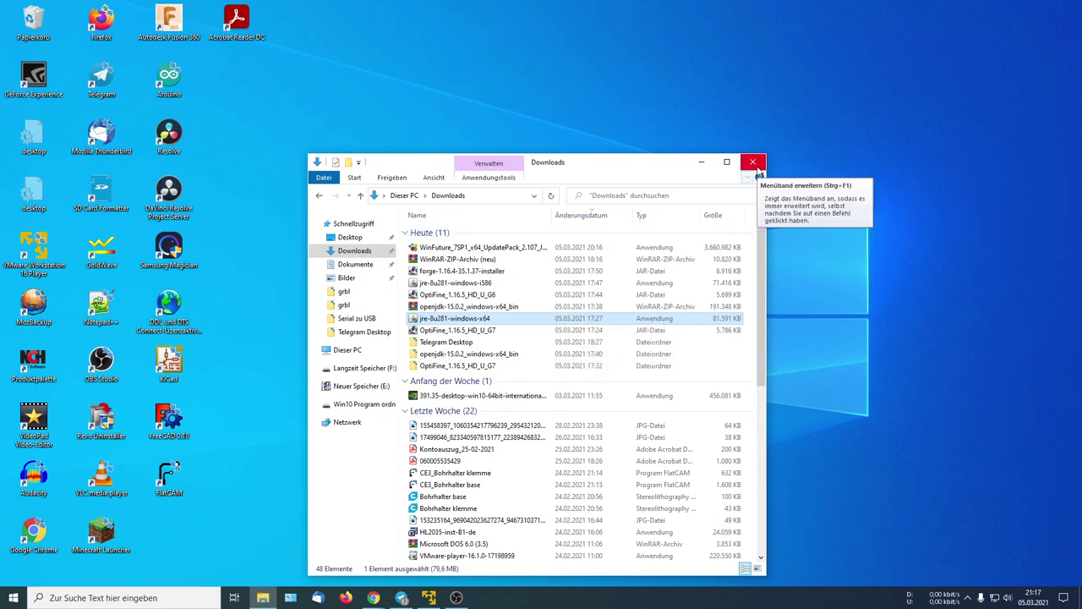
click(484, 331)
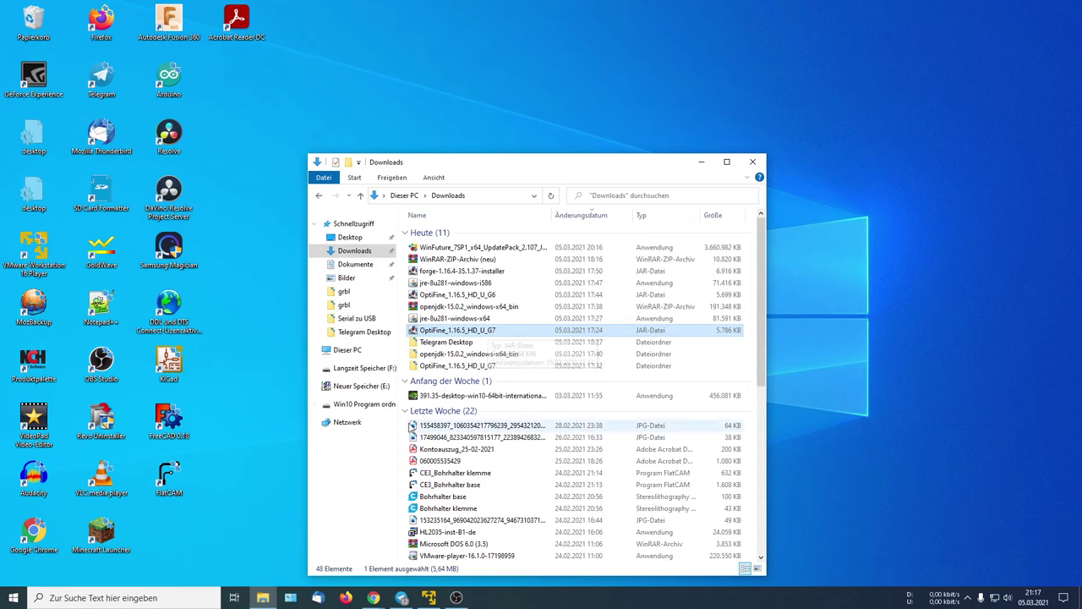
Minimize the Downloads window and open the system Info page in Windows Settings
click(12, 598)
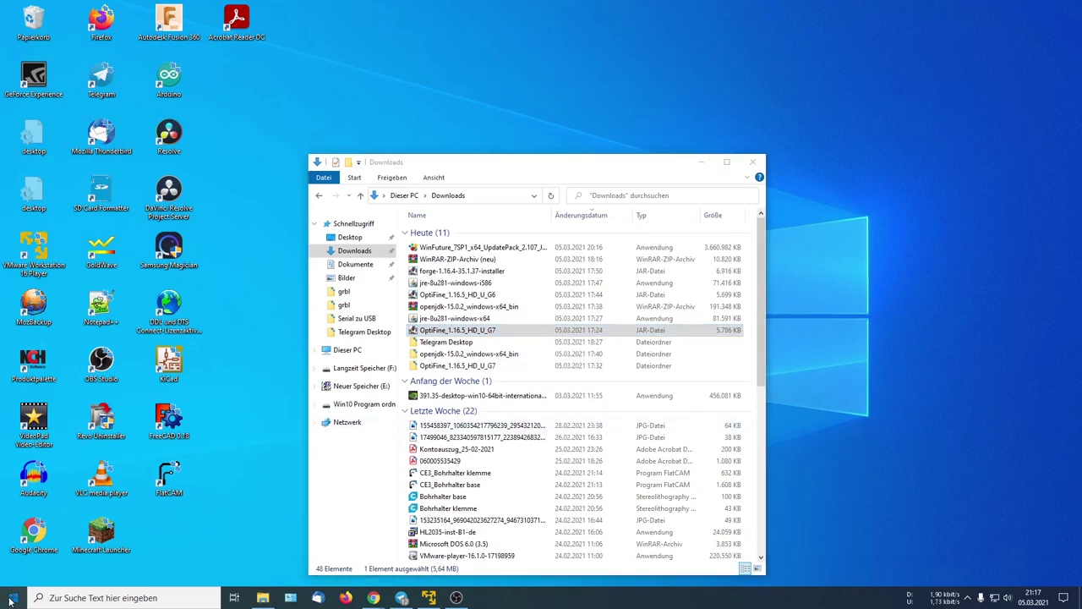
click(26, 548)
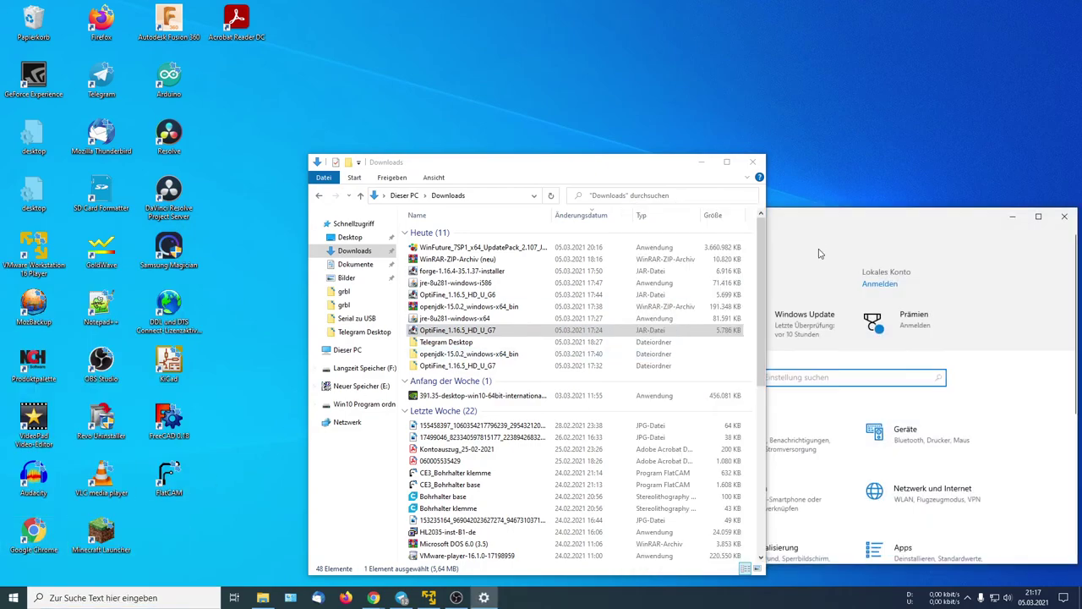
click(702, 162)
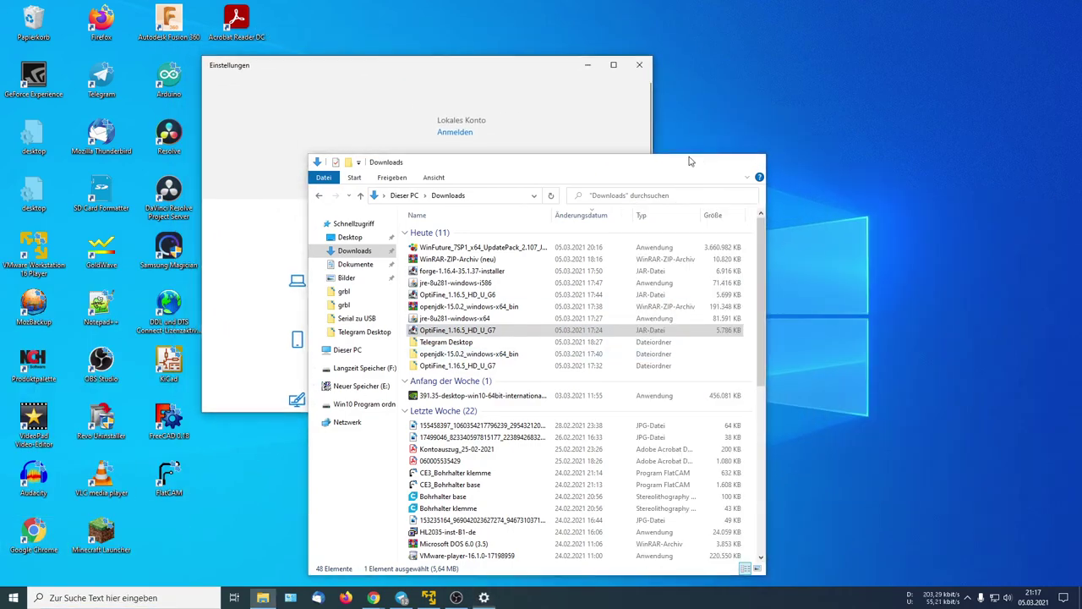
scroll(407, 252, down, 3)
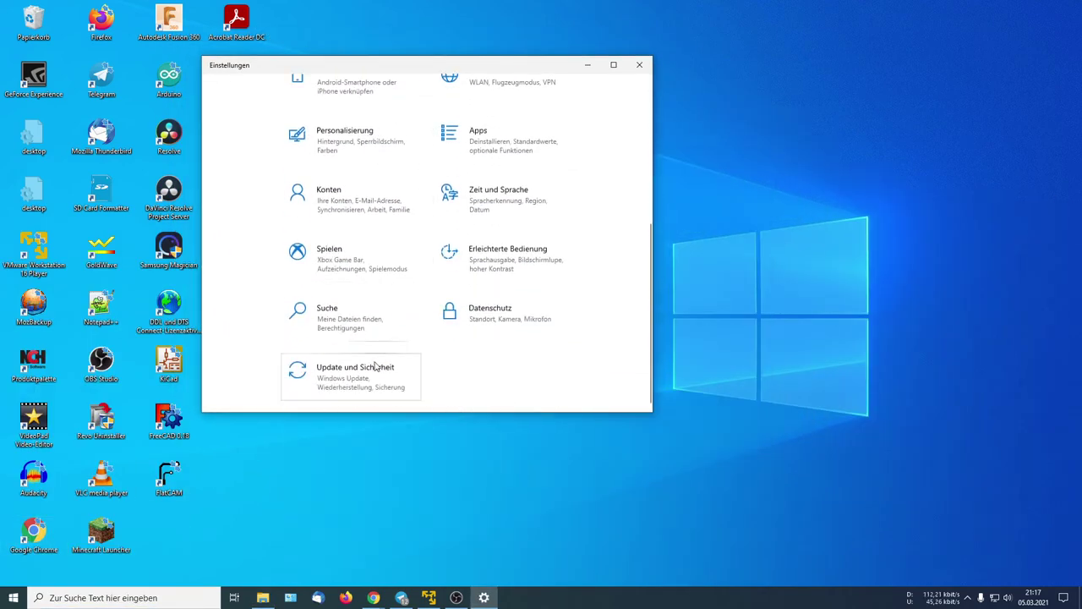
scroll(356, 378, up, 3)
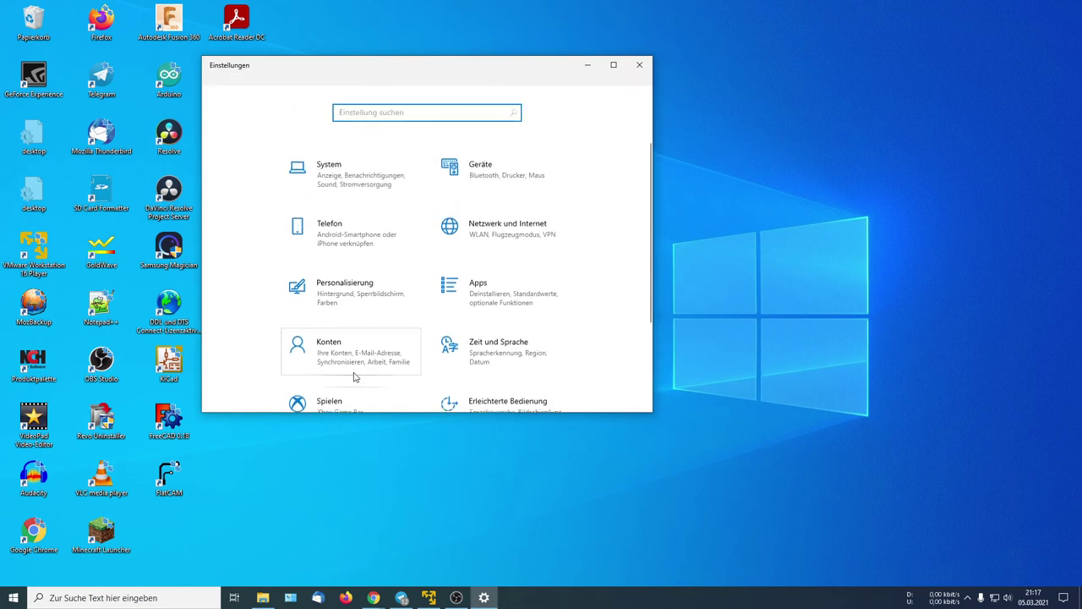
click(391, 192)
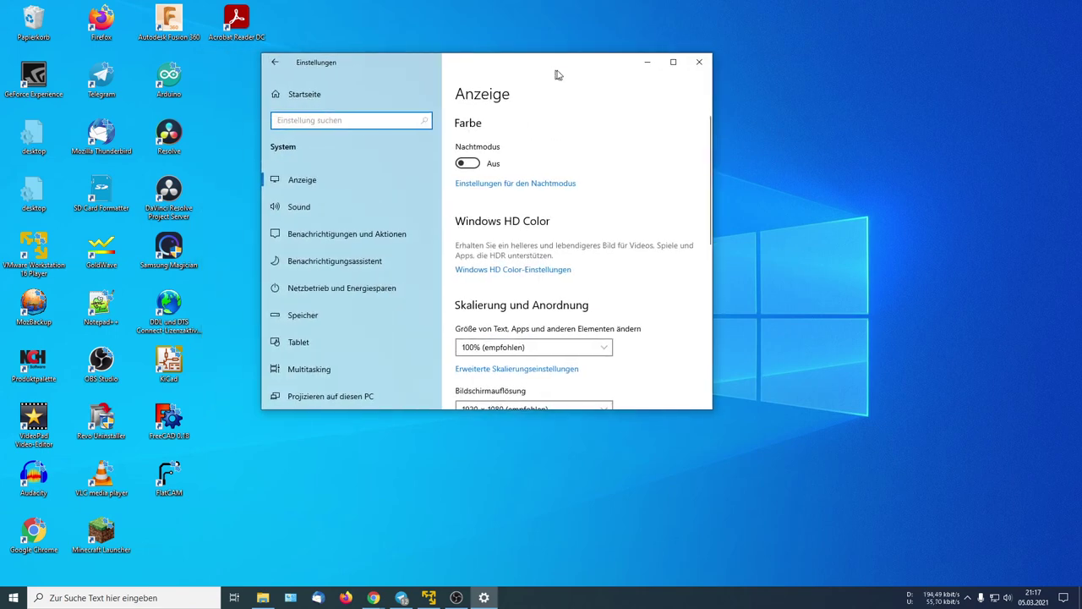
scroll(367, 344, down, 5)
click(334, 351)
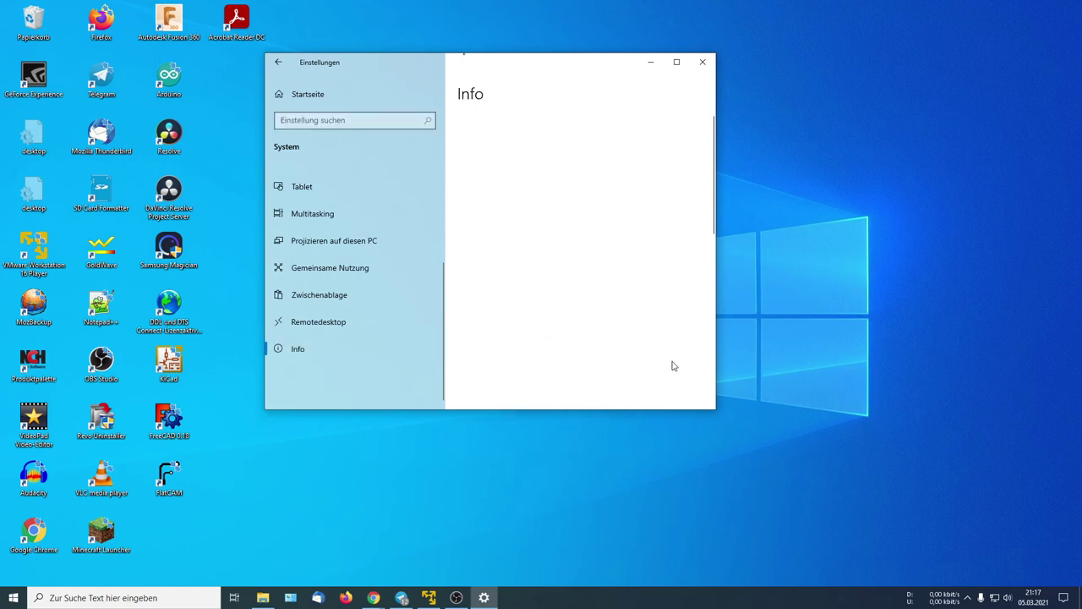
Enlarge the Settings window, check the system type and Windows specifications, and close Settings
drag(714, 408, 792, 579)
scroll(716, 458, down, 5)
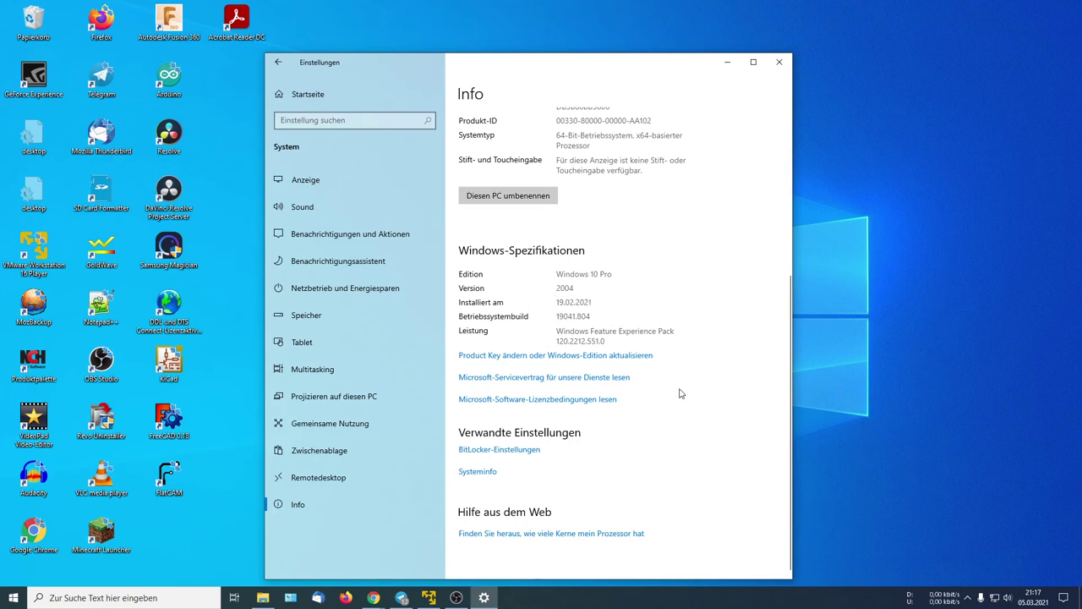
scroll(729, 218, up, 2)
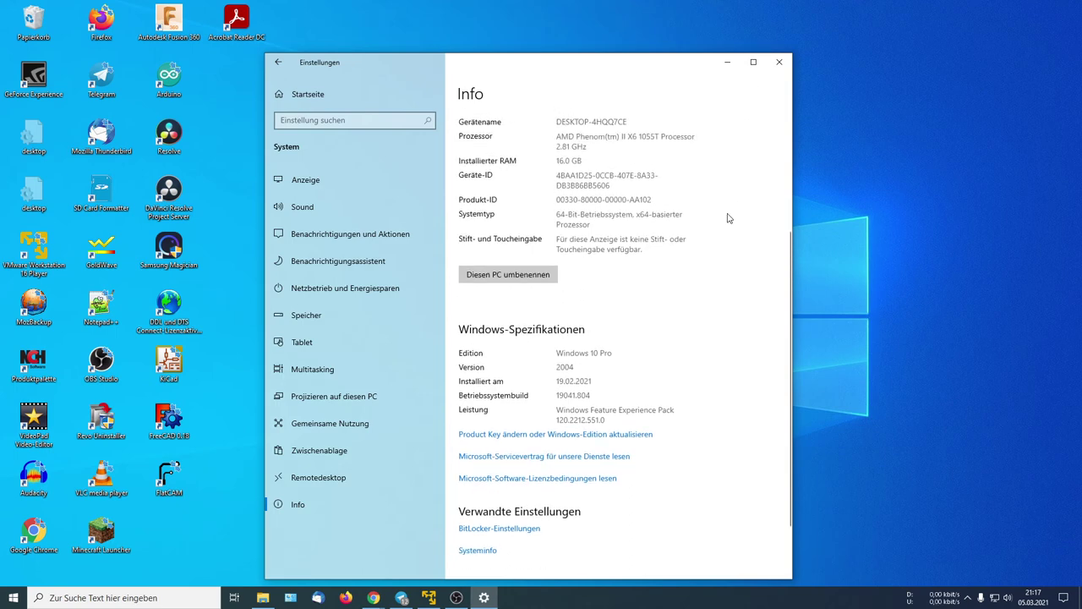
click(780, 64)
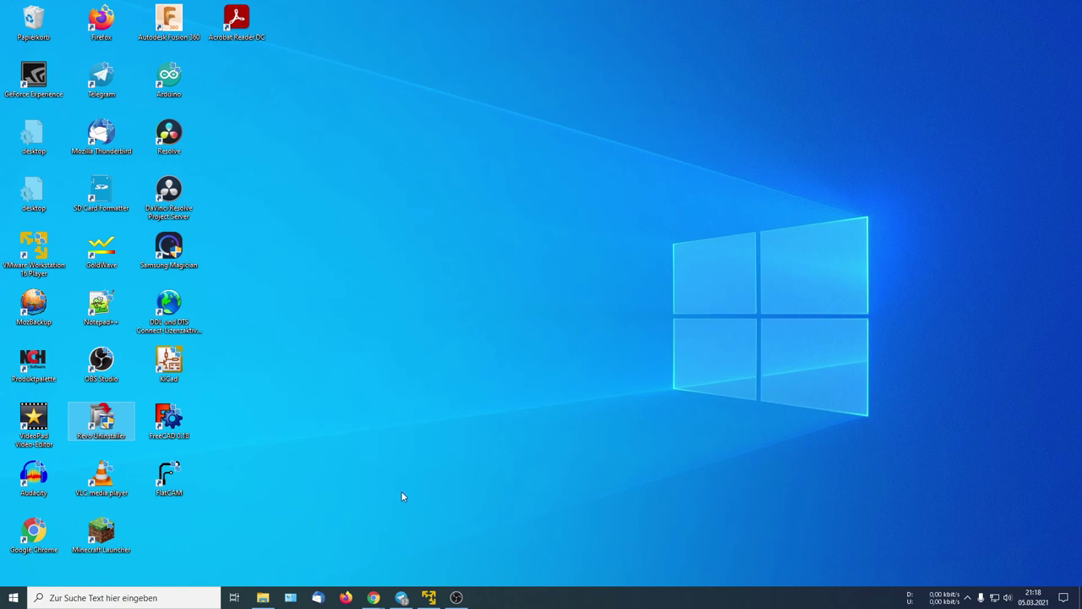
Reopen the Downloads folder and highlight the jre-8u281-windows-x64 installer, followed by the OptiFine_1.16.5_HD_U_G7 JAR file
click(263, 598)
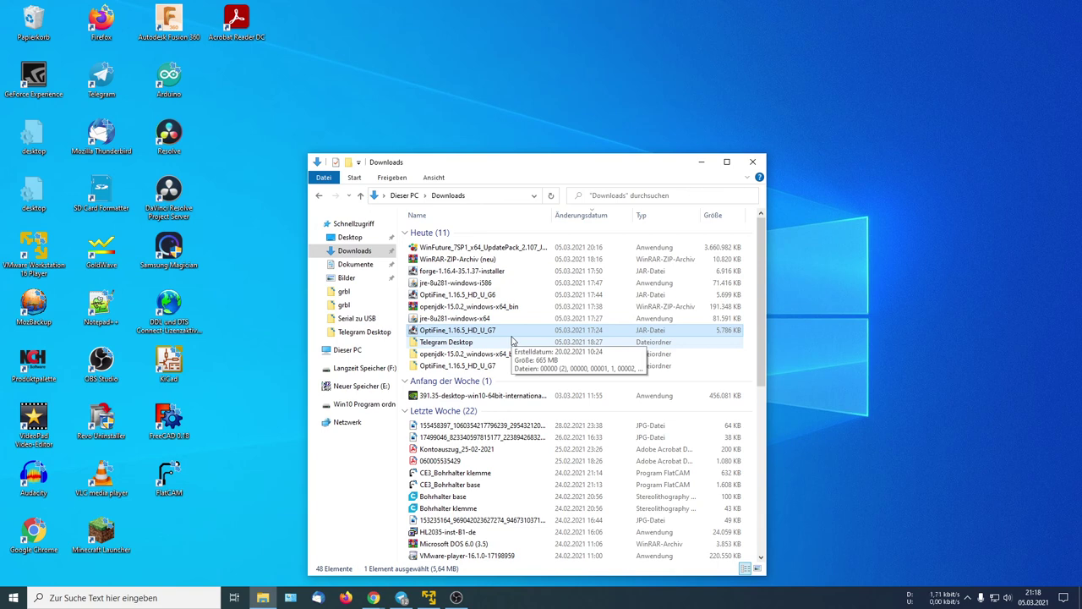
key(Up)
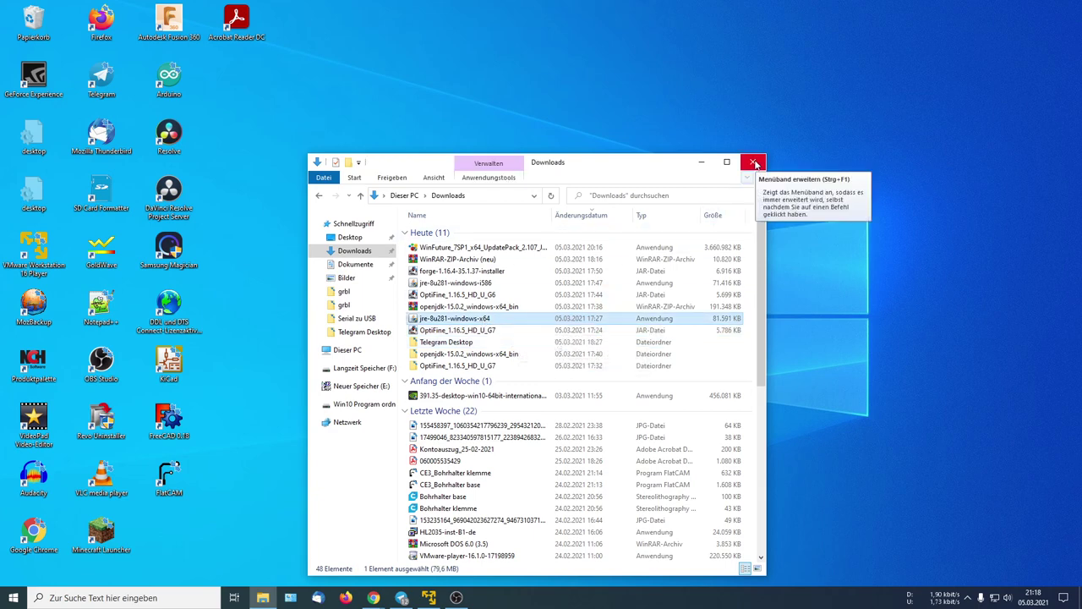
click(486, 331)
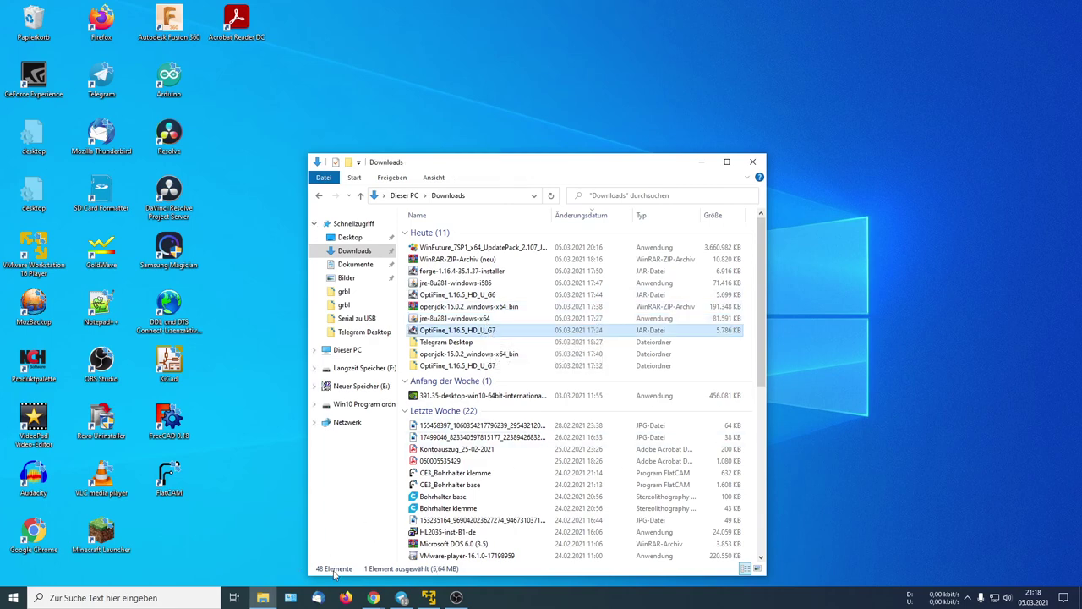
Switch to the Windows 7 virtual machine in VMware Player and open the Minecraft Launcher's list of Java Edition installations
click(430, 598)
double_click(23, 224)
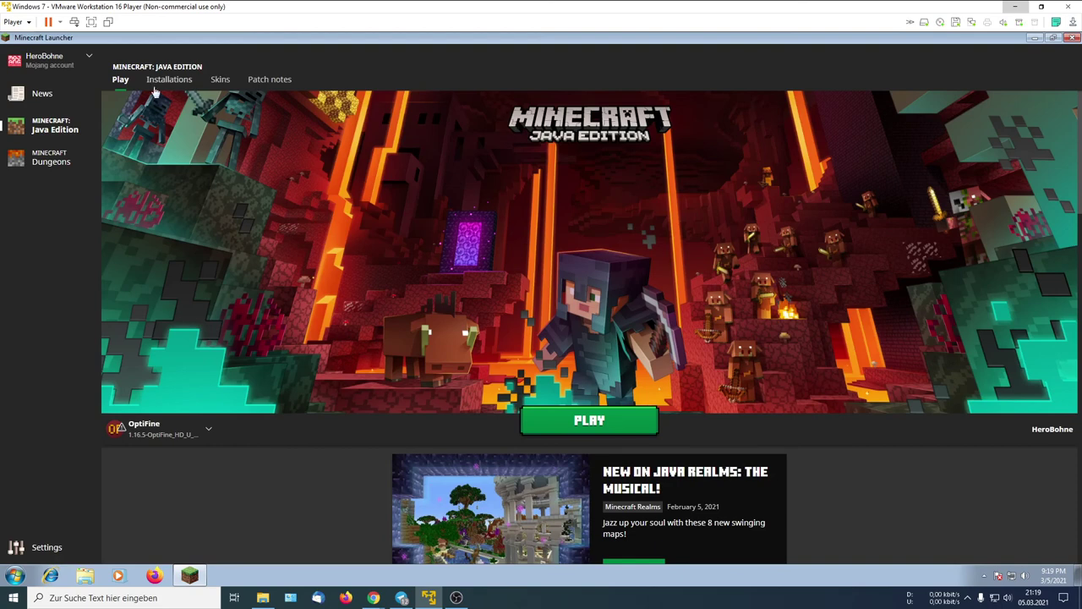
click(168, 79)
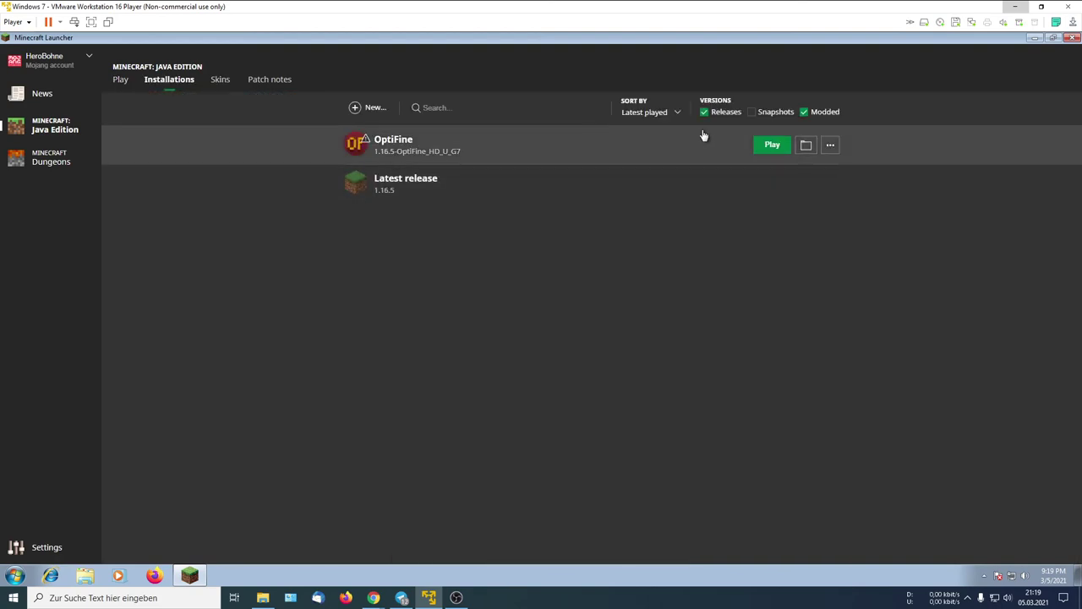
Open the OptiFine installation's game folder, look through its files and folders, and close the folder
click(808, 147)
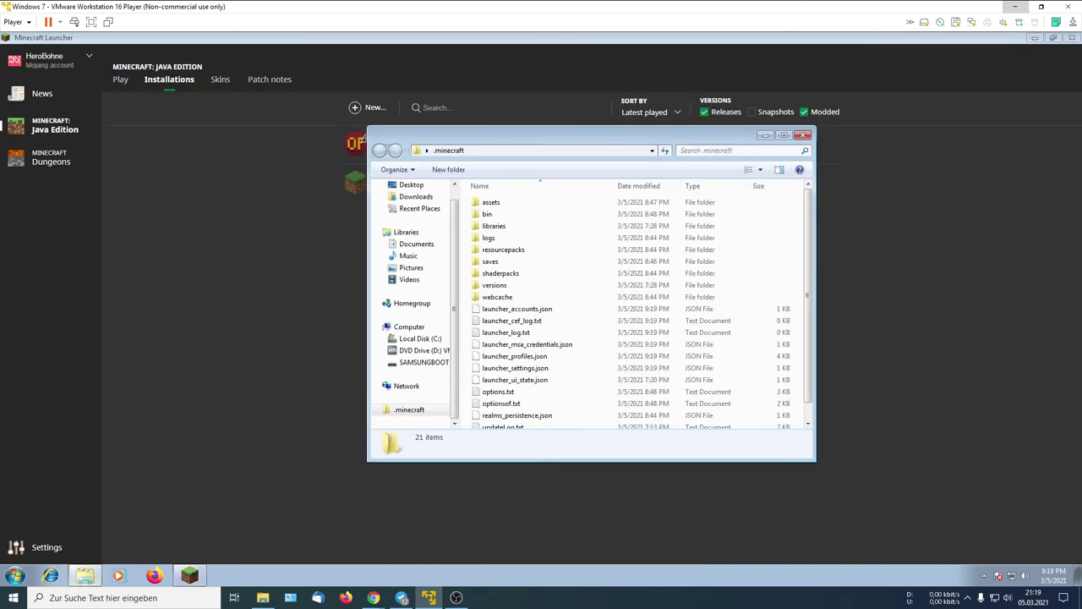
scroll(506, 222, down, 1)
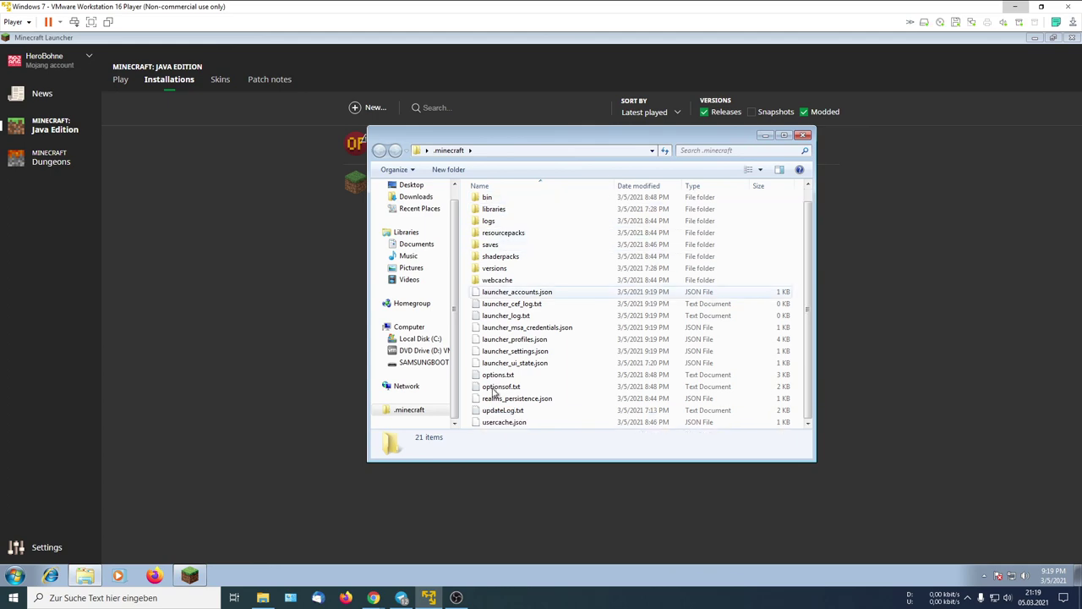
click(804, 136)
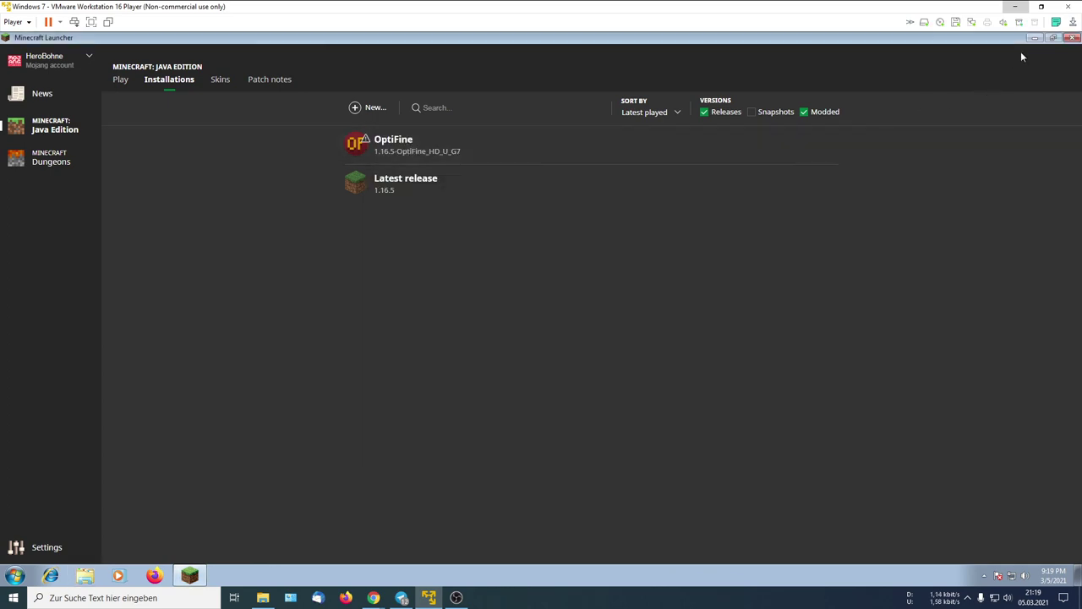
Close the Minecraft Launcher, minimize the virtual machine, and close the Downloads window on the host
click(1070, 39)
click(1016, 6)
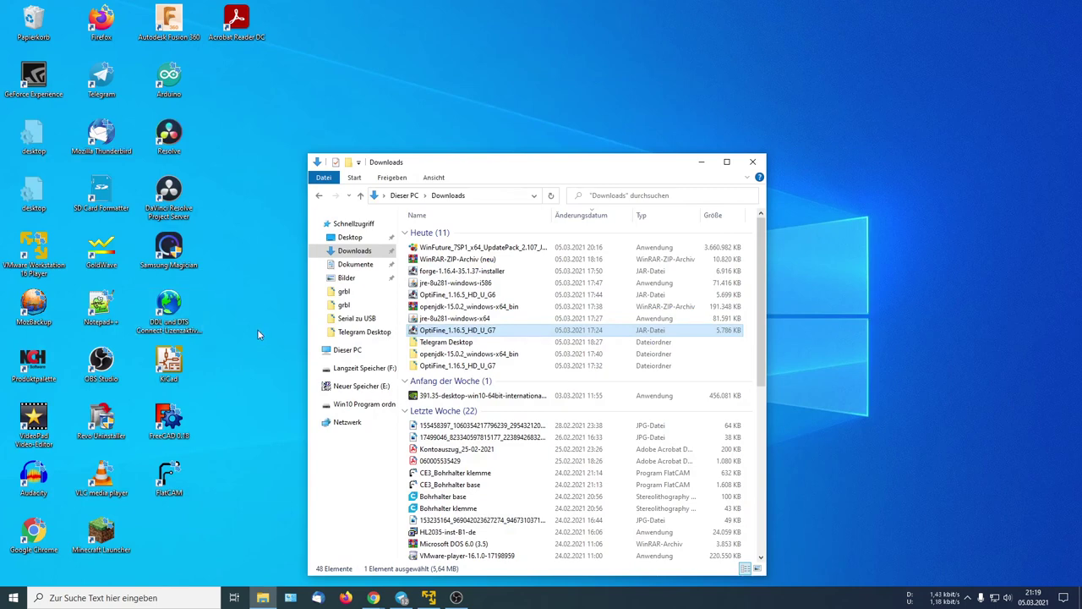
click(752, 162)
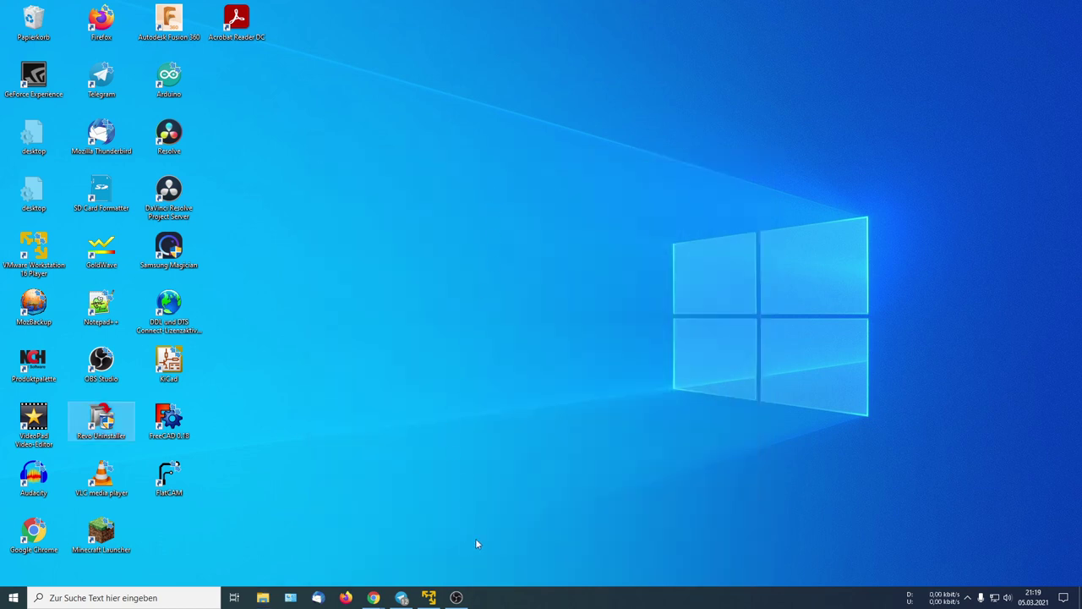